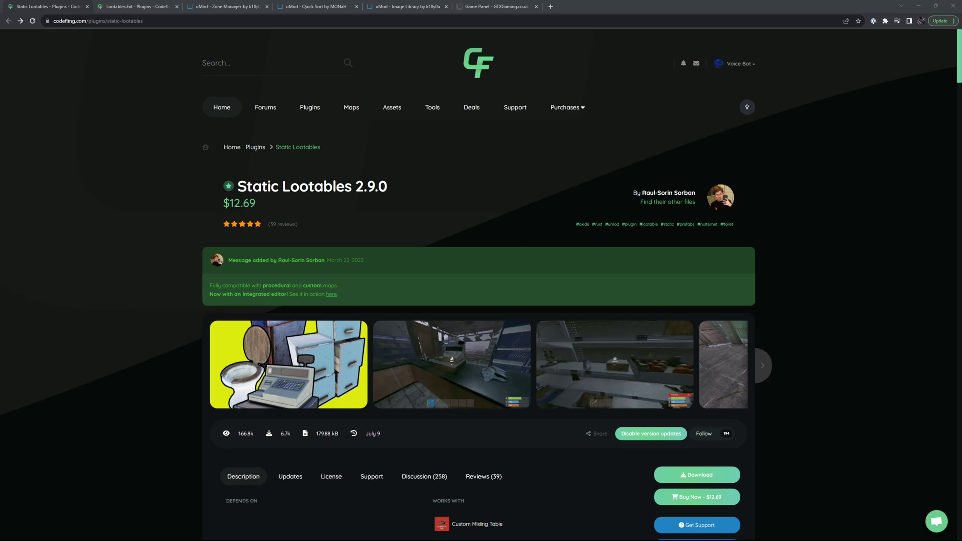
Review the Static Lootables plugin page, including its dependencies, permissions and features, and the page of its Lootables.Ext extension.
scroll(140, 425, down, 3)
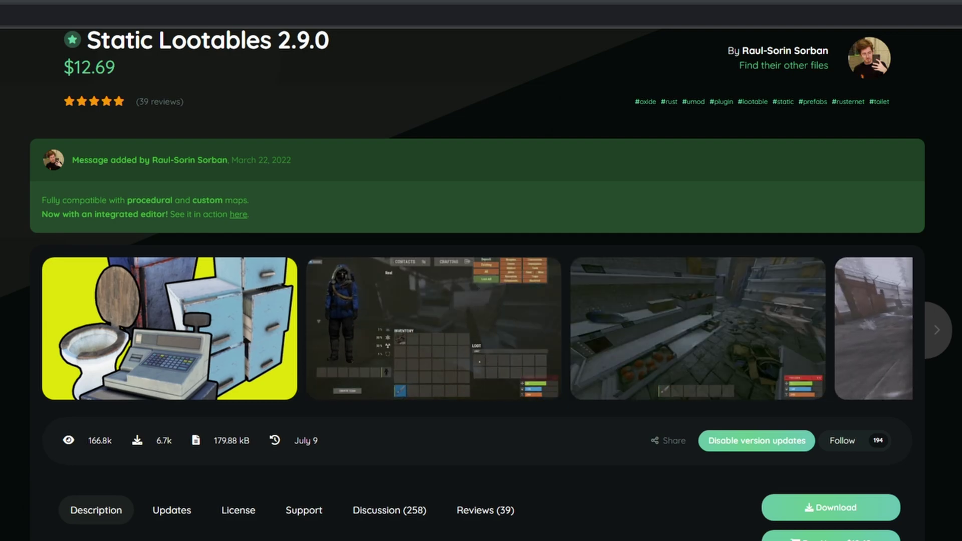
scroll(343, 394, down, 4)
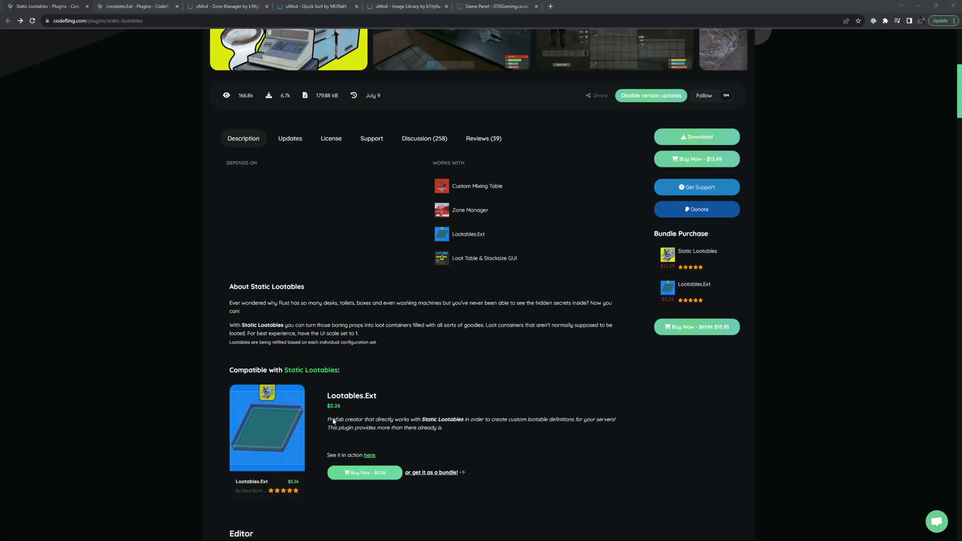
click(270, 429)
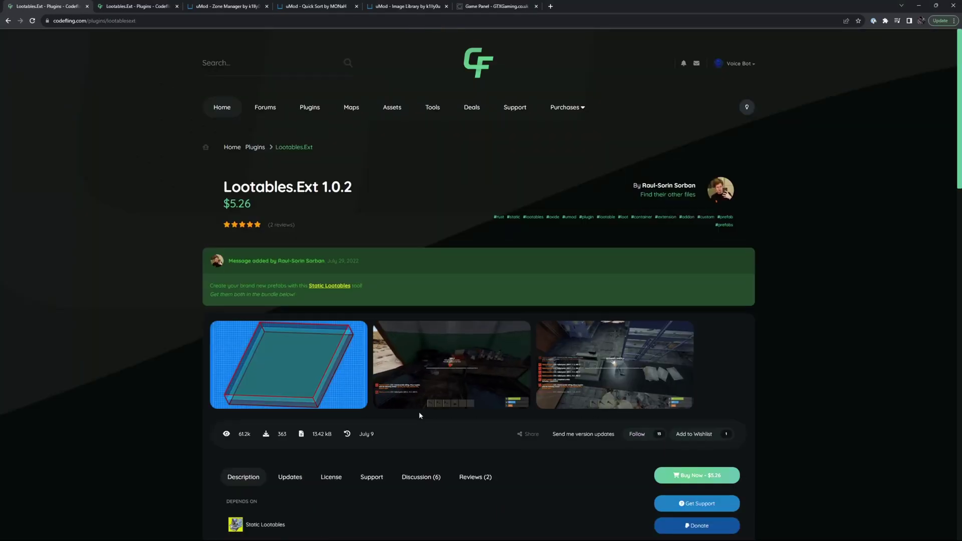
scroll(406, 400, down, 1)
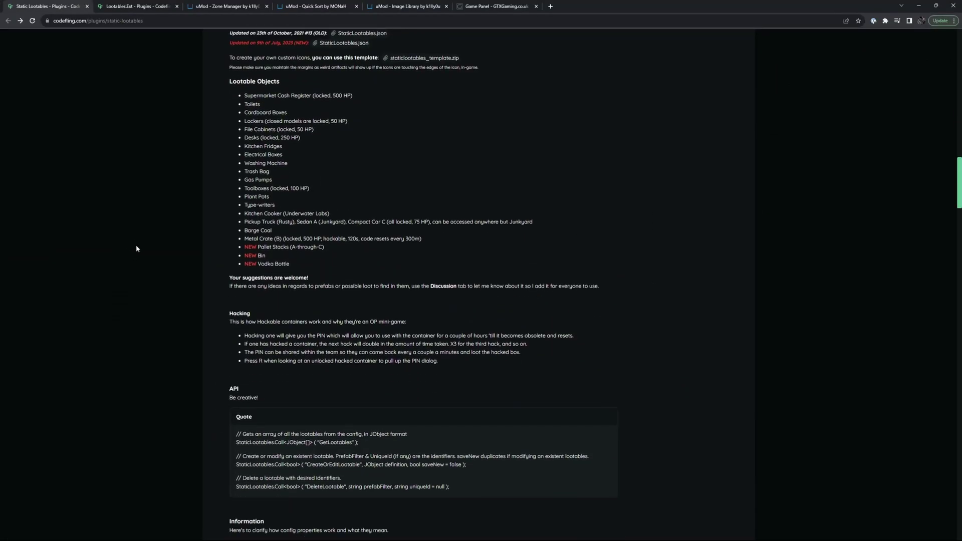
scroll(137, 248, up, 20)
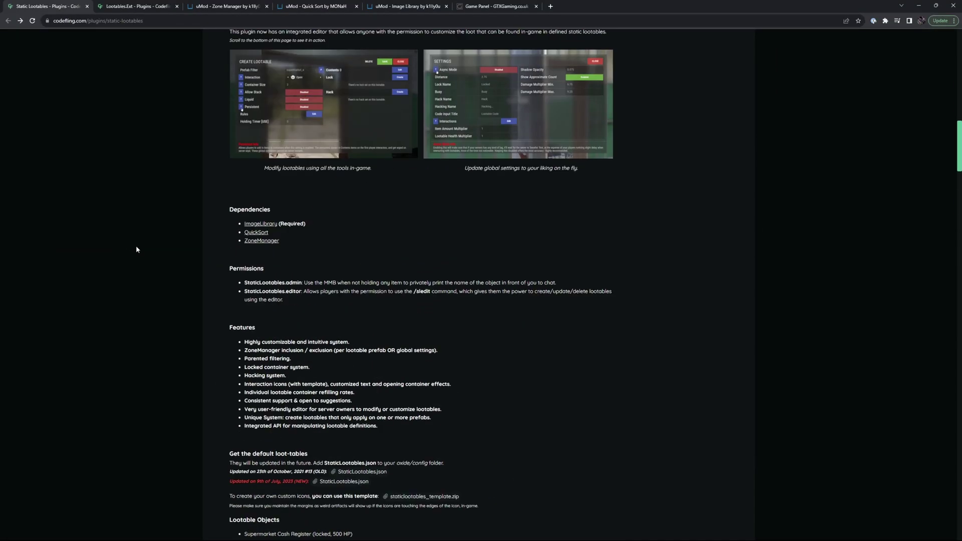
scroll(134, 249, up, 2)
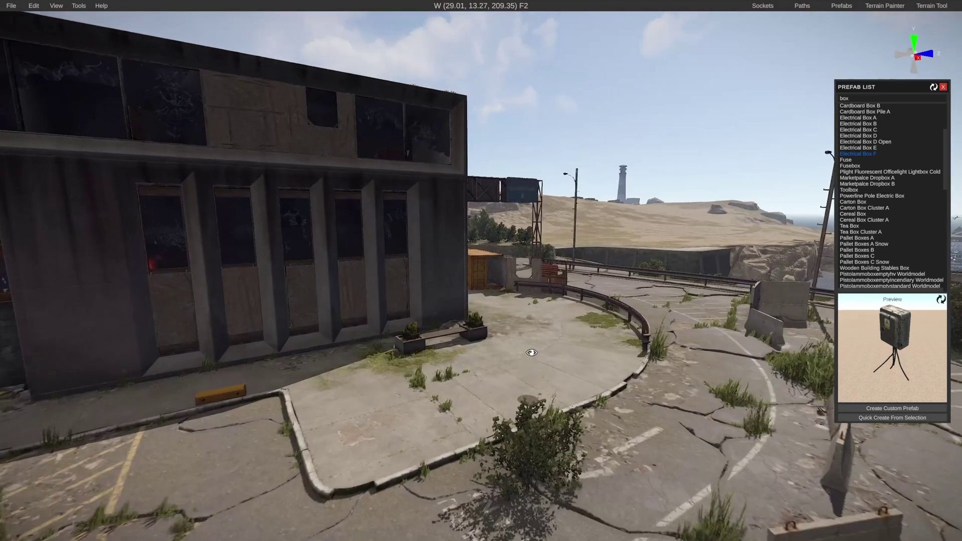
Inspect the green electrical cabinet and the small wall-mounted electrical box along the building's concrete side wall in the map editor.
scroll(531, 352, up, 3)
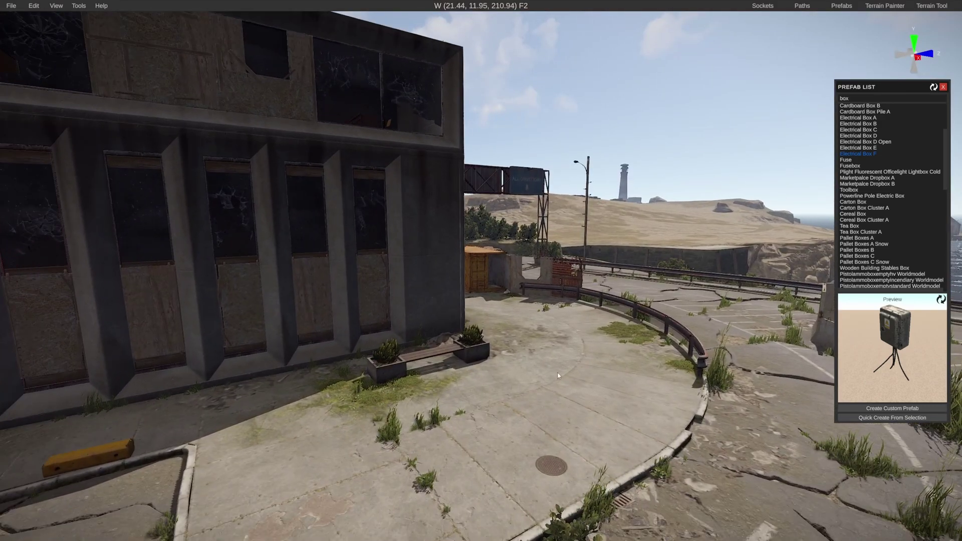
key(w)
drag(503, 371, 85, 462)
key(w)
key(d)
drag(401, 462, 644, 446)
key(w)
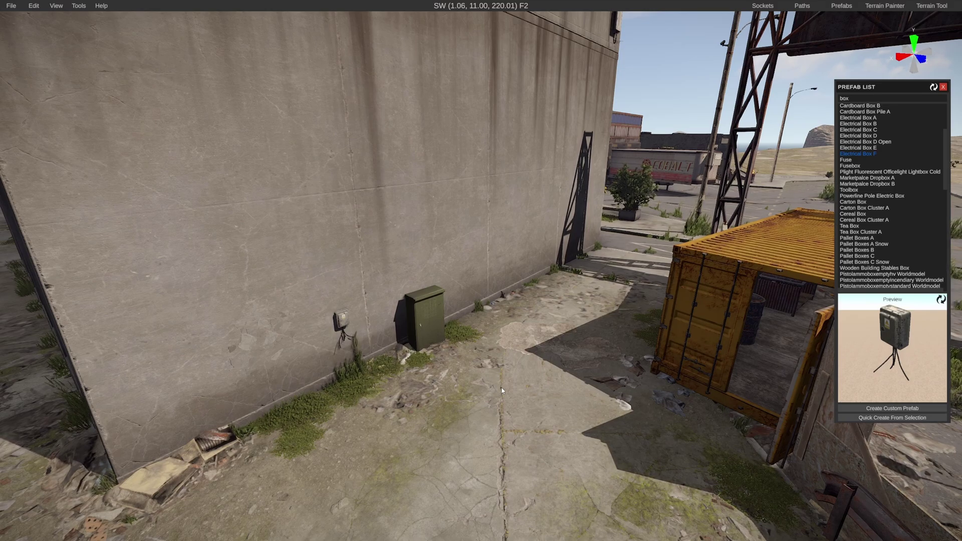
click(472, 264)
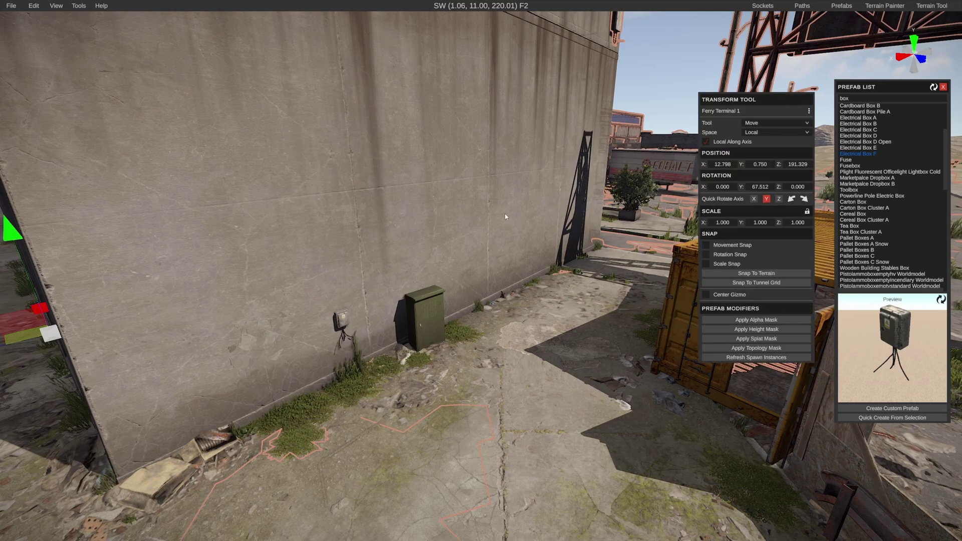
click(429, 321)
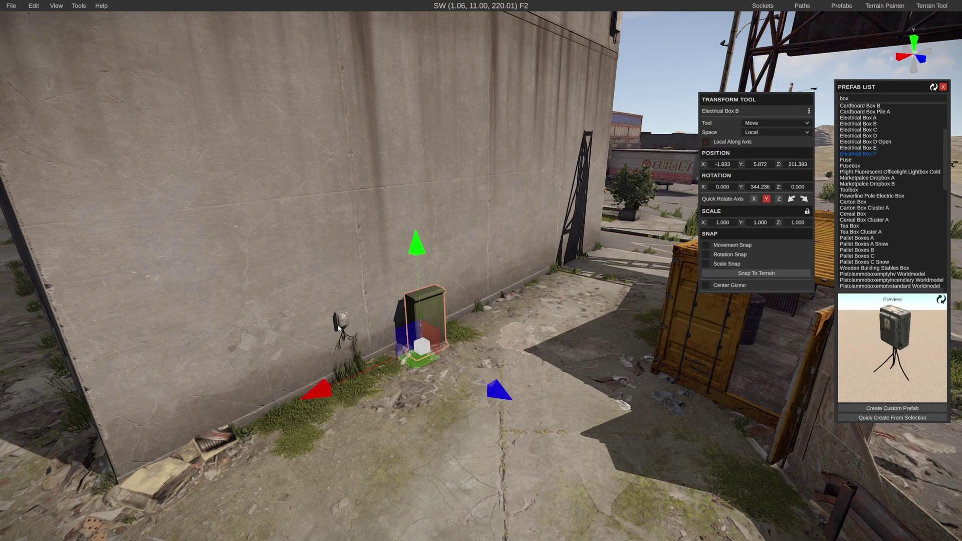
click(341, 325)
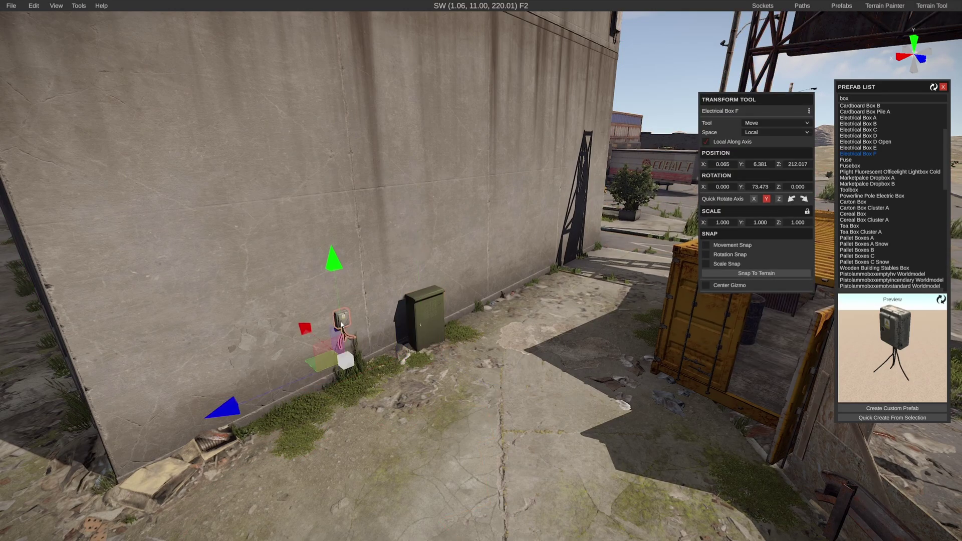
Check which prefabs the concrete side wall and the debris patch beside the small electrical box belong to.
click(274, 342)
click(274, 331)
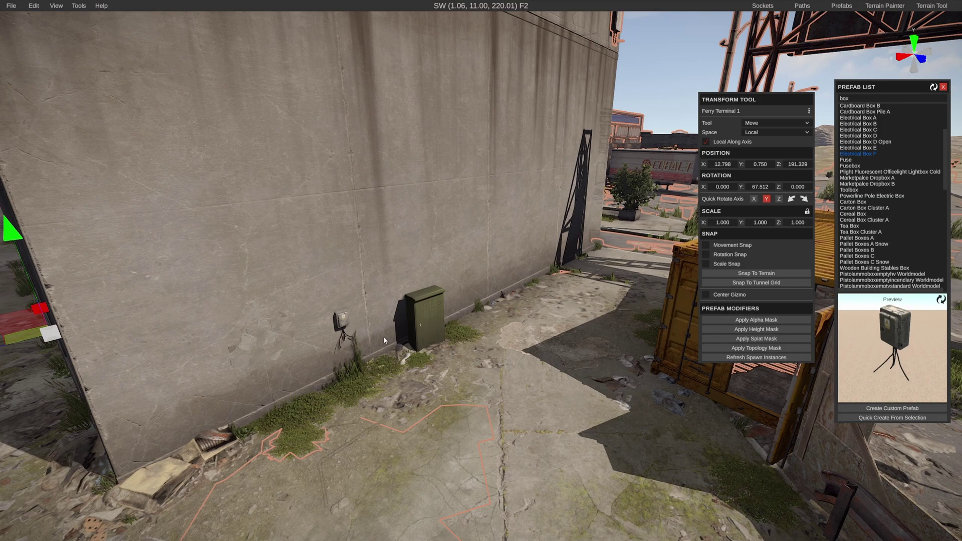
click(265, 329)
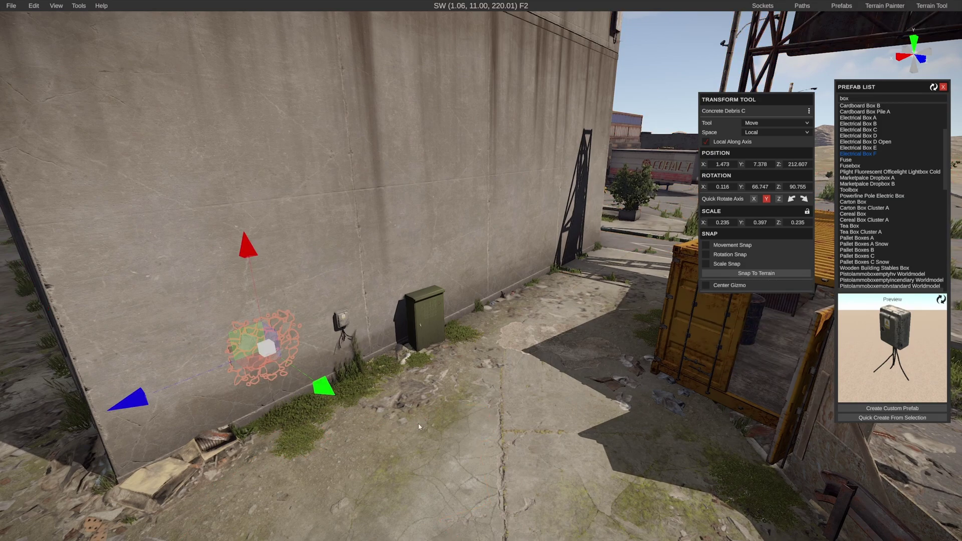
click(375, 460)
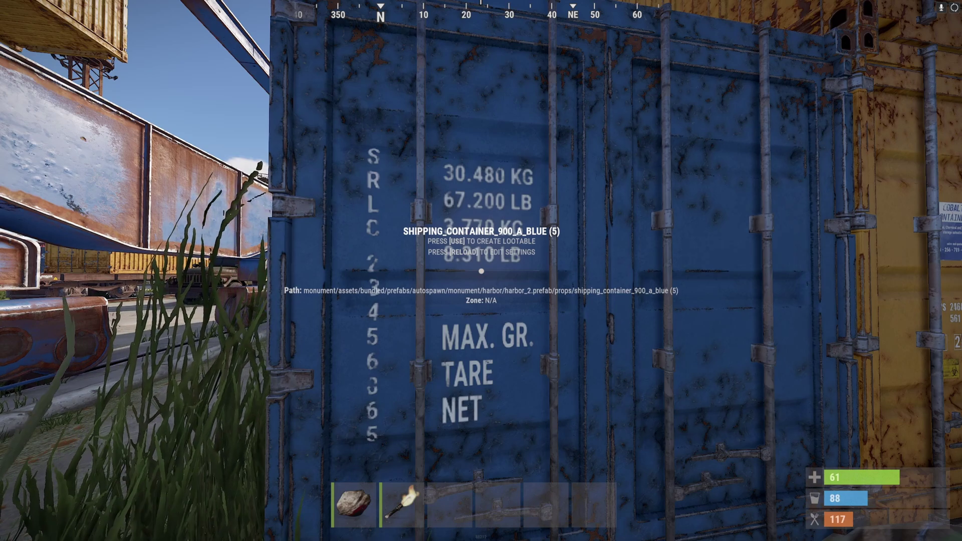
key(r)
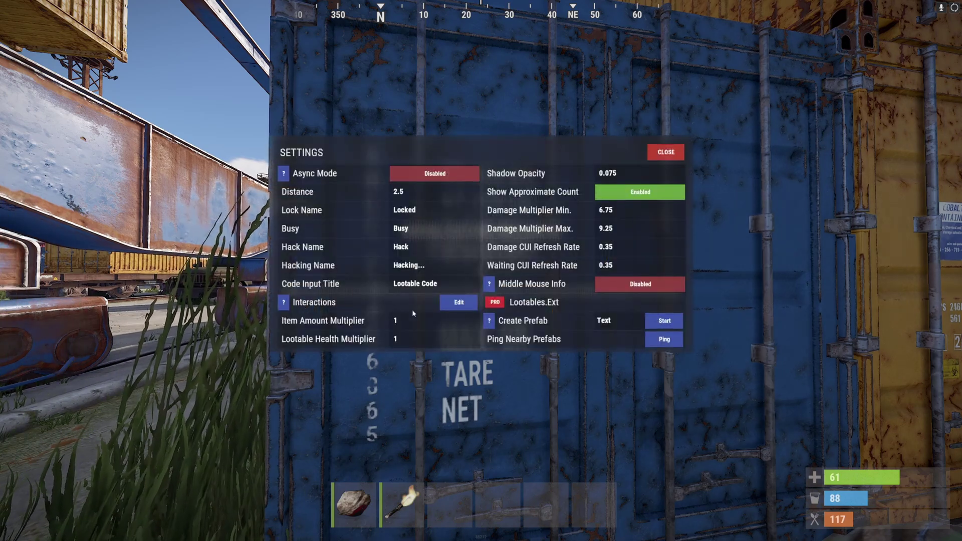
click(459, 302)
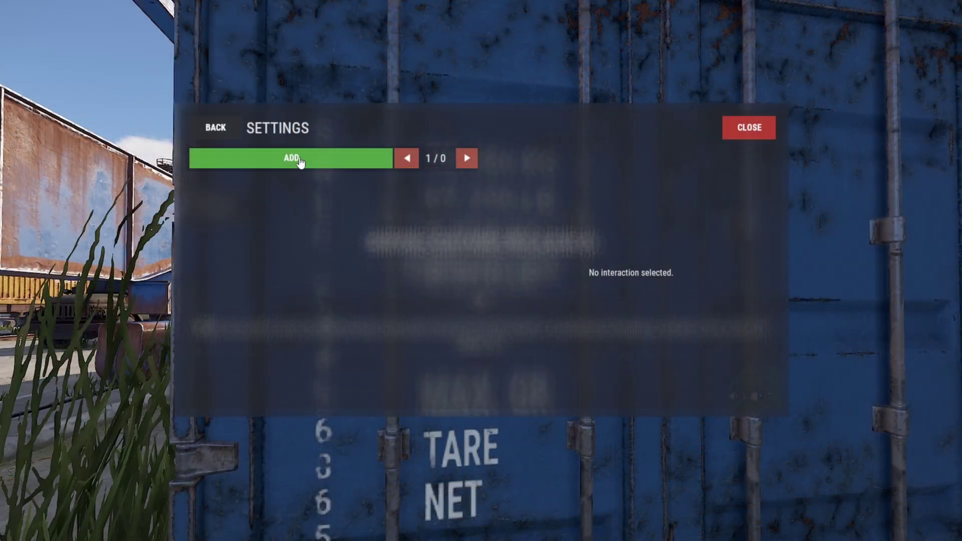
click(288, 163)
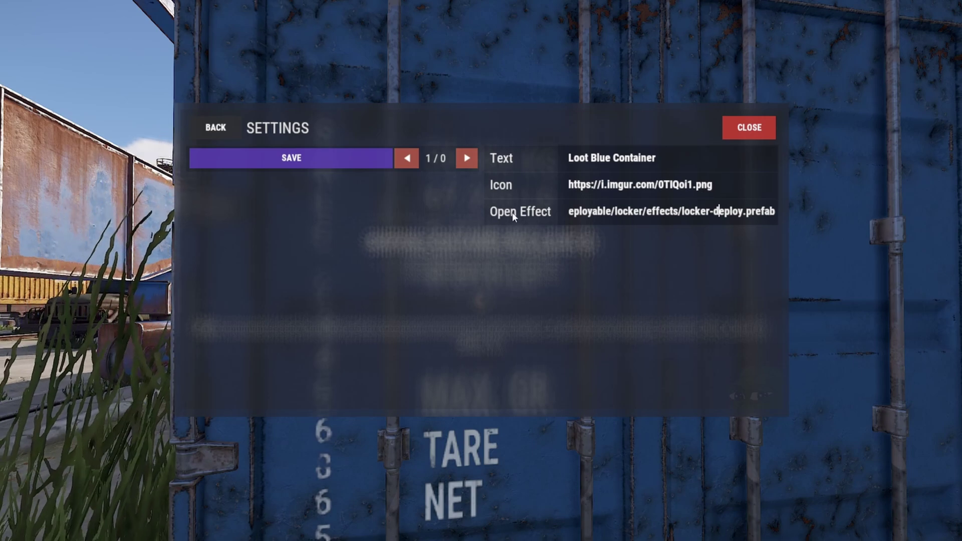
click(715, 217)
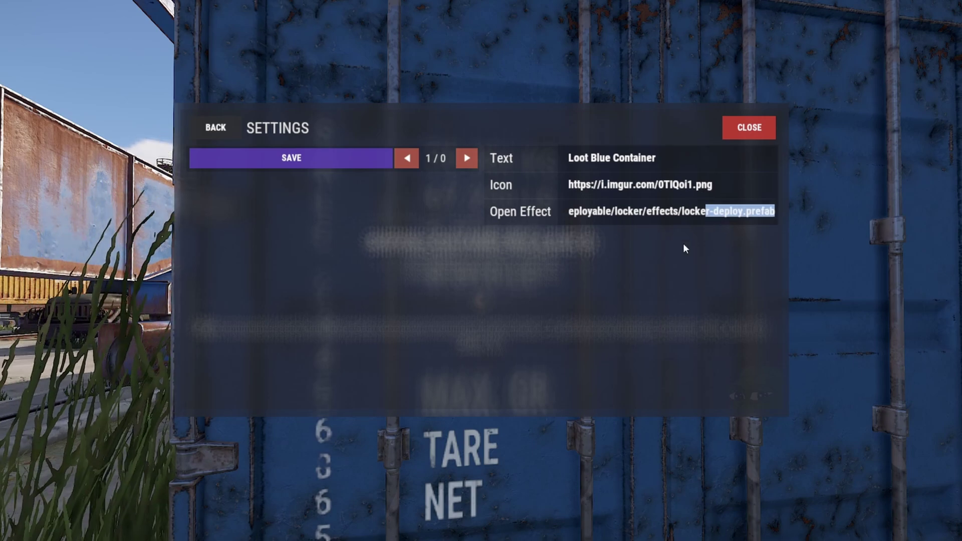
click(297, 164)
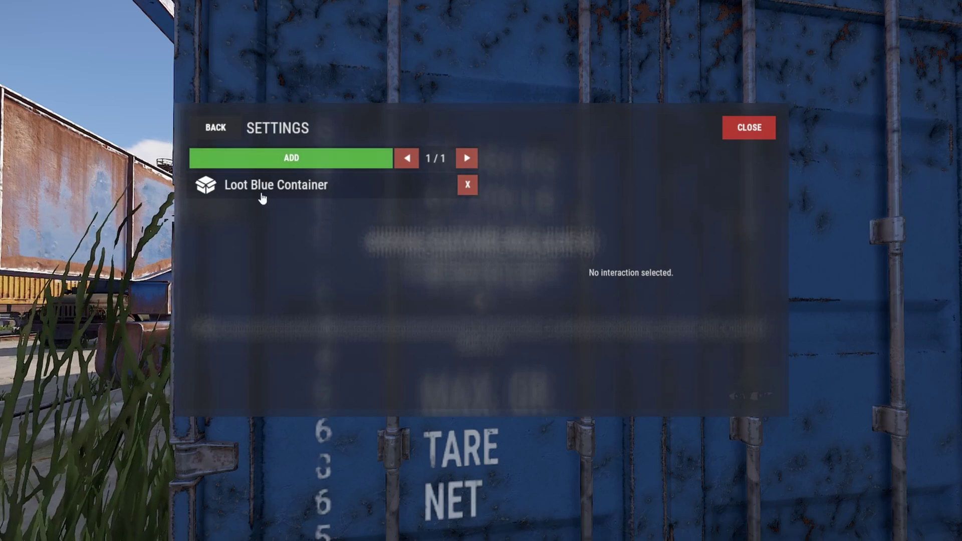
click(213, 127)
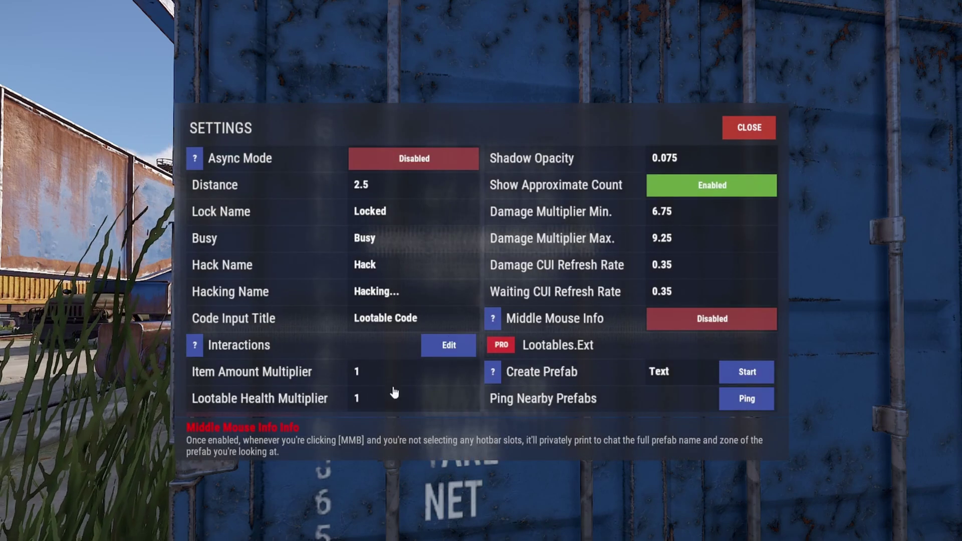
click(749, 128)
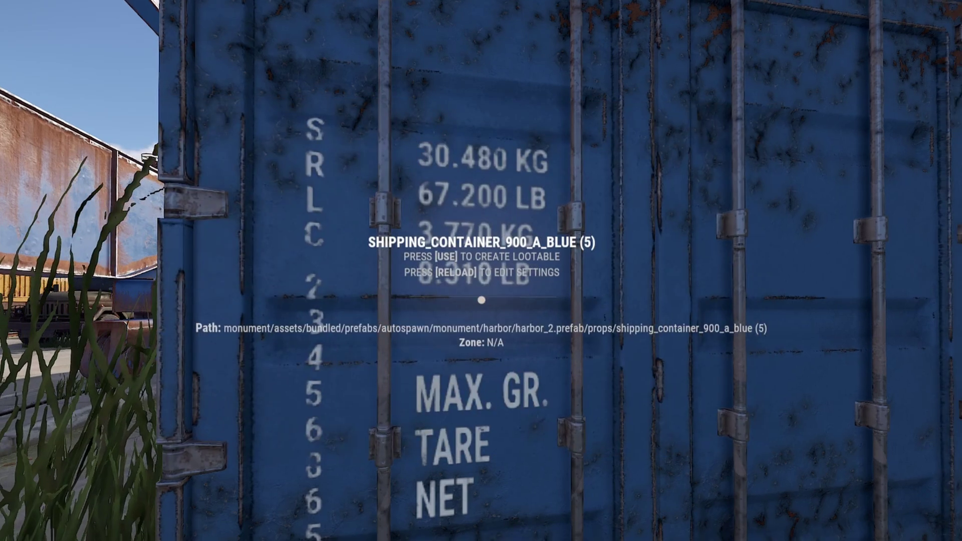
Start a lootable for the blue shipping container with container size 2 and add Rug Bear Skin and Burnt Bear Meat to its contents.
key(e)
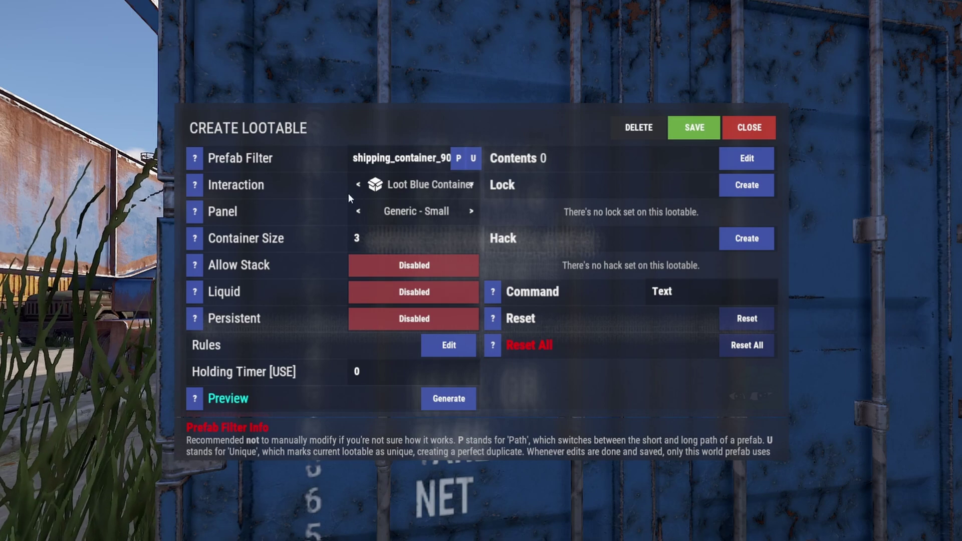
click(357, 240)
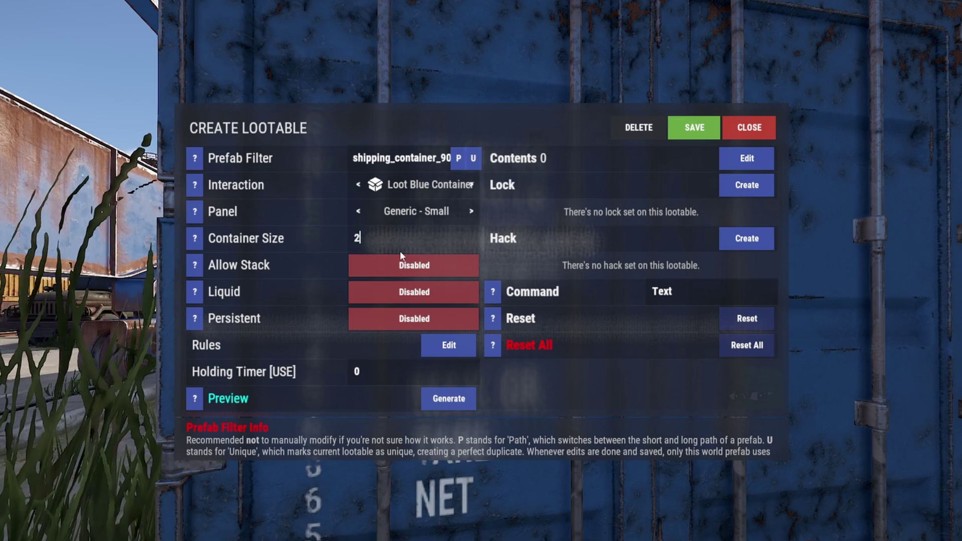
click(744, 159)
click(344, 161)
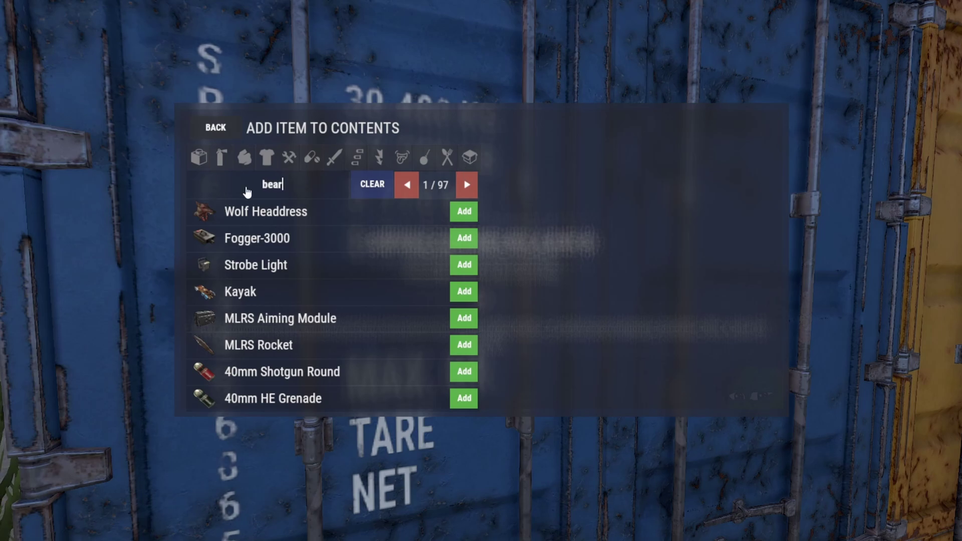
key(Return)
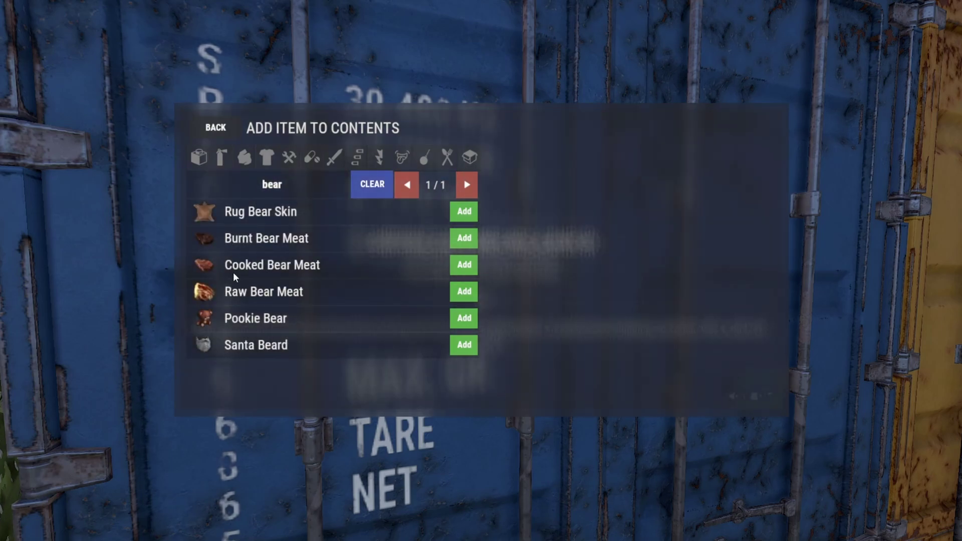
click(459, 216)
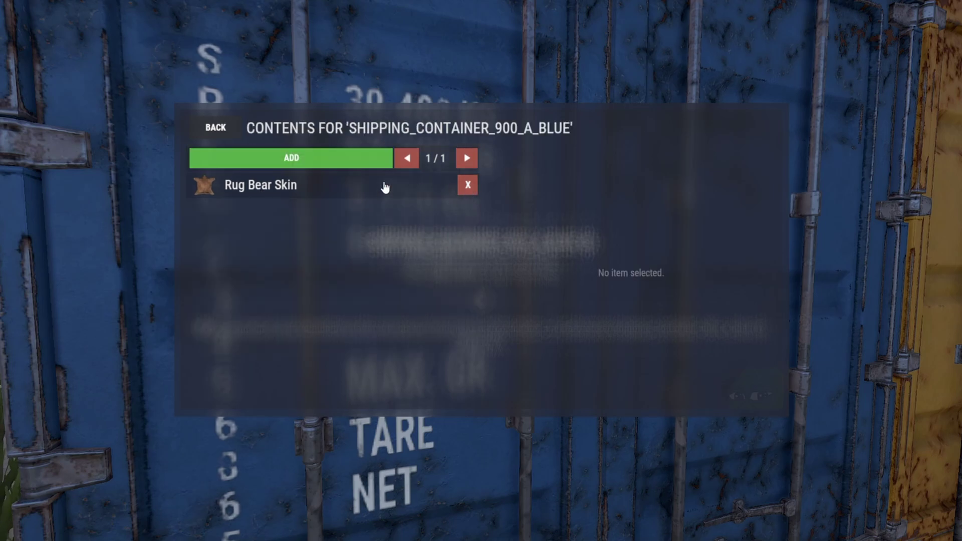
click(347, 160)
click(462, 239)
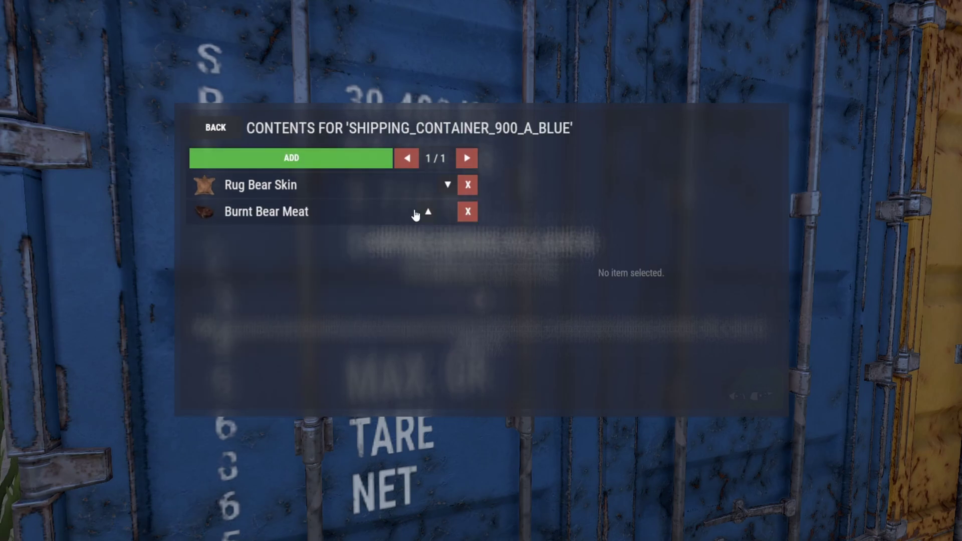
Set Burnt Bear Meat to amount 2–2 with a 5 in 5 spawn chance, and Rug Bear Skin to amount 1–1 with 2 in 5.
click(260, 197)
click(267, 218)
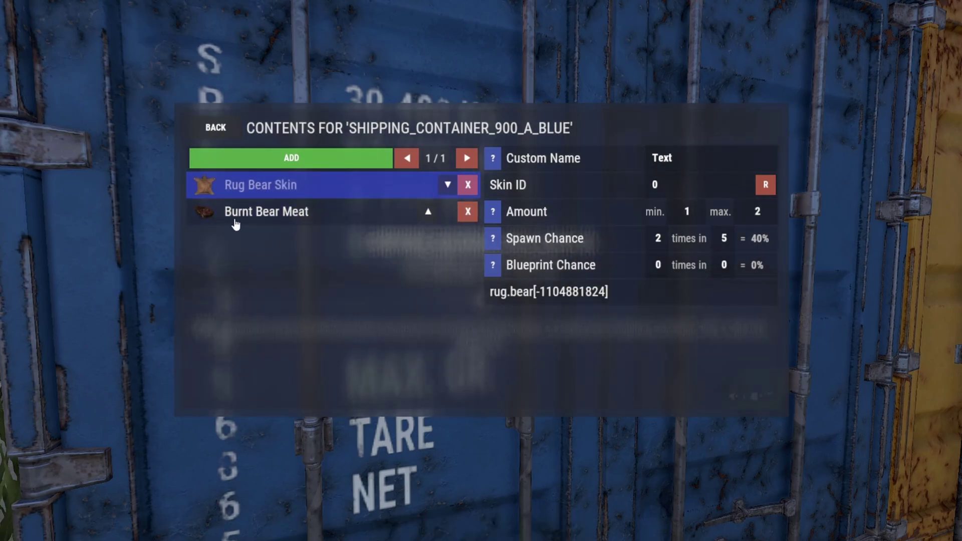
click(264, 220)
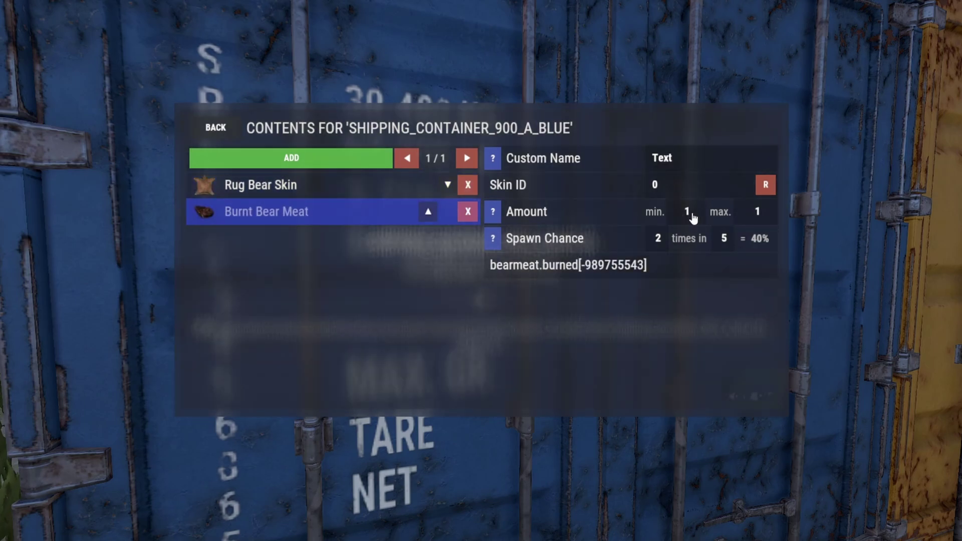
click(765, 217)
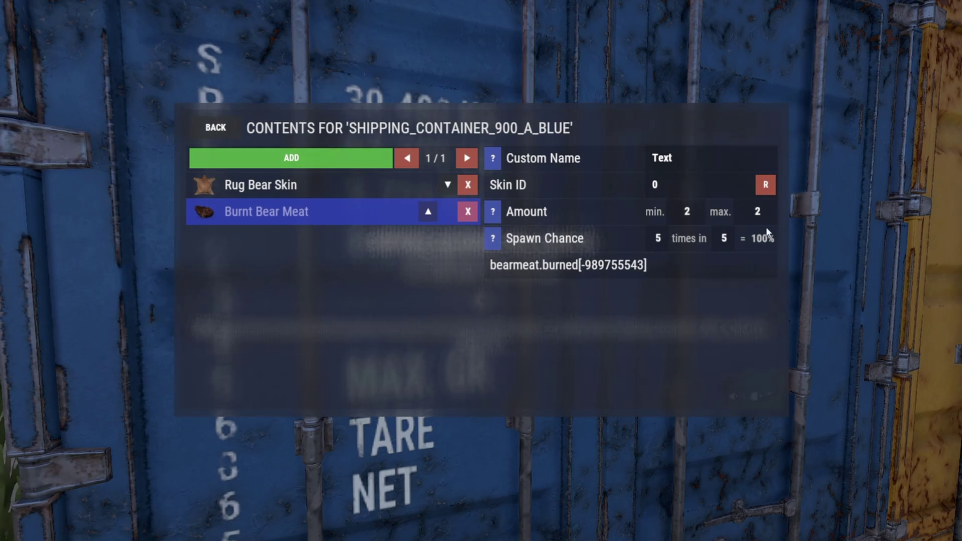
click(259, 188)
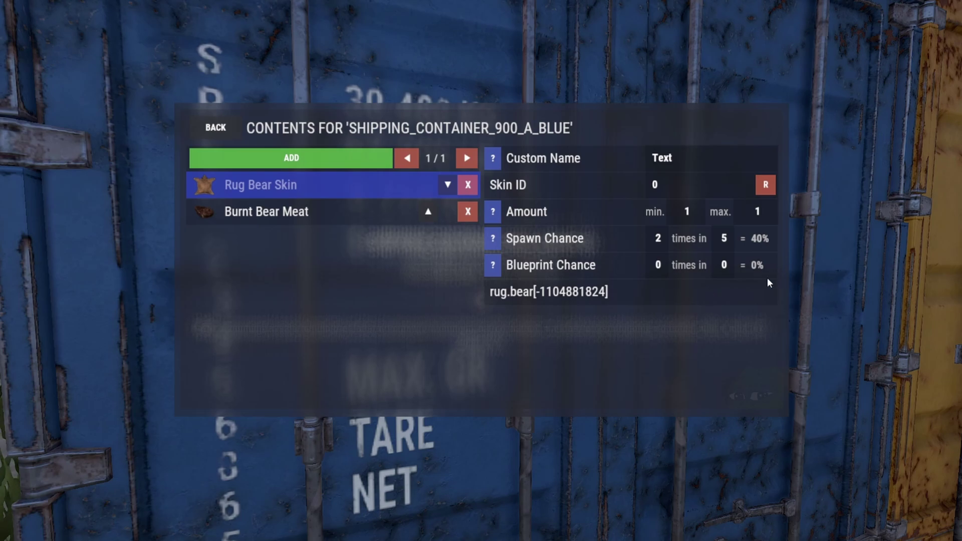
click(215, 127)
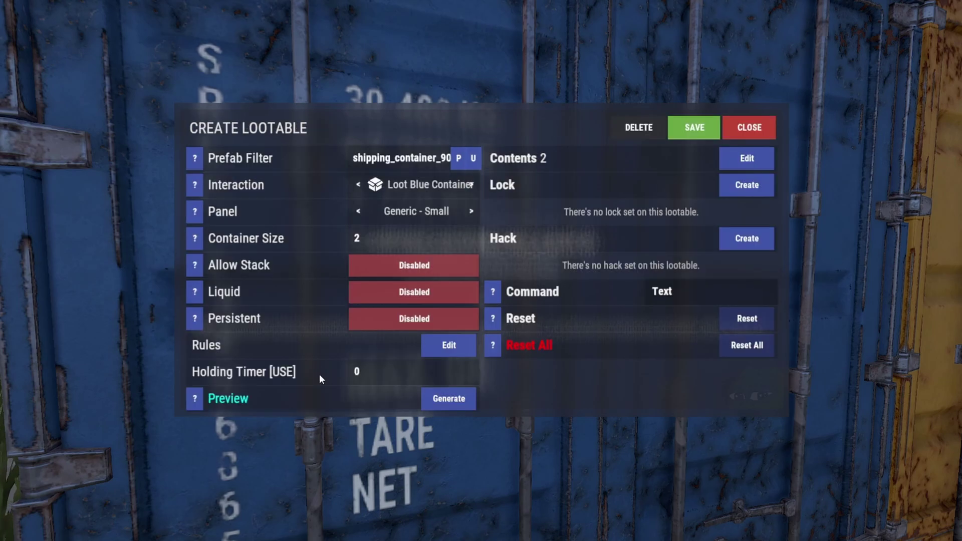
Allow stacking in the blue container lootable and add both a lock and a hack requirement to it.
click(431, 267)
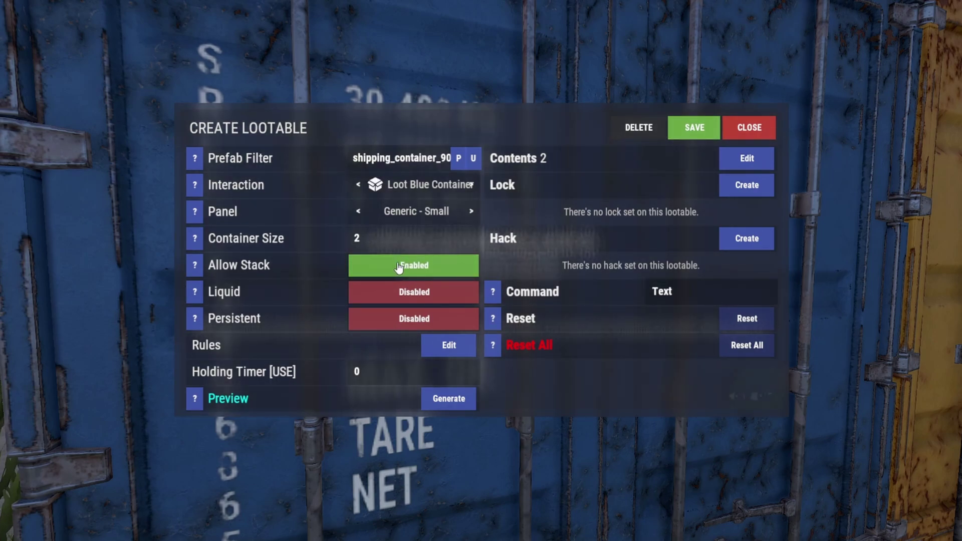
click(449, 347)
click(746, 186)
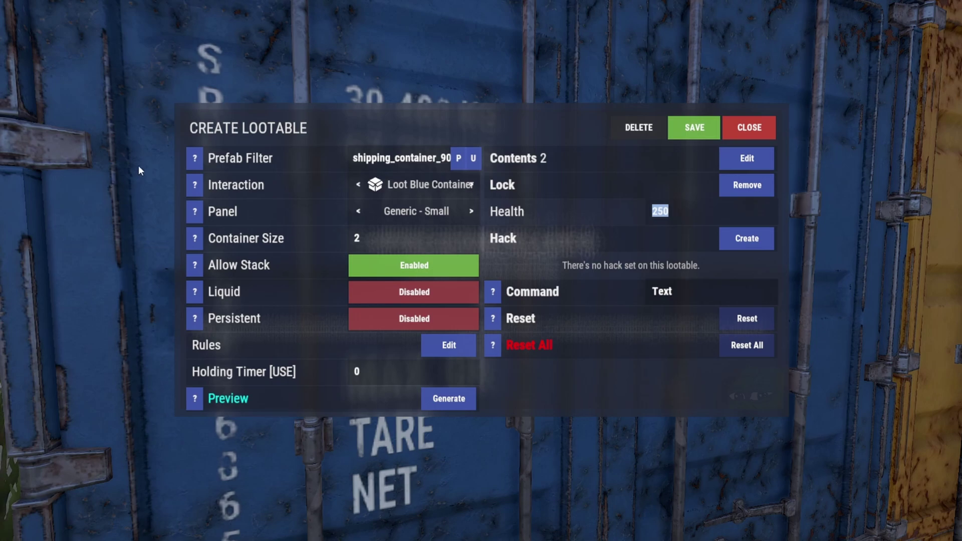
click(746, 240)
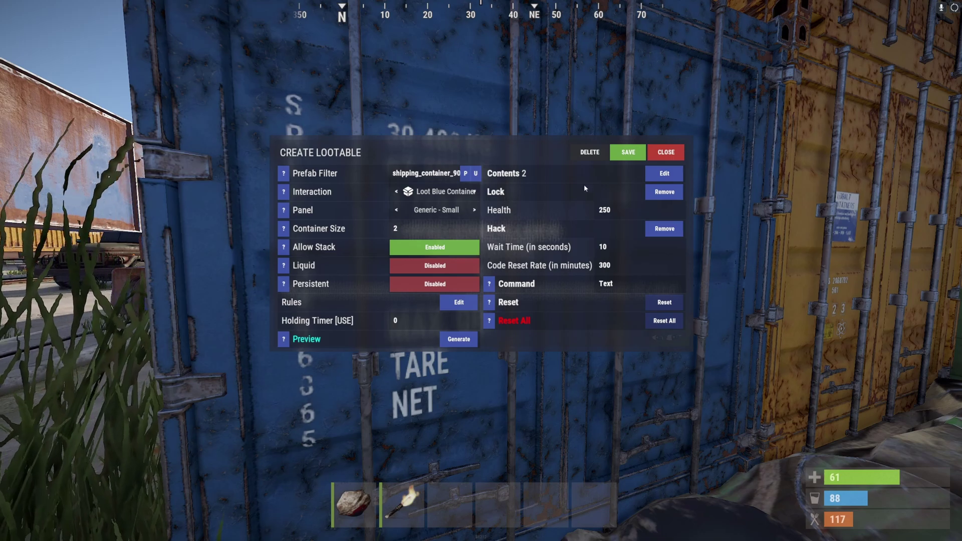
Save the blue container lootable and switch off lootable editing with the /sledit chat command.
click(627, 156)
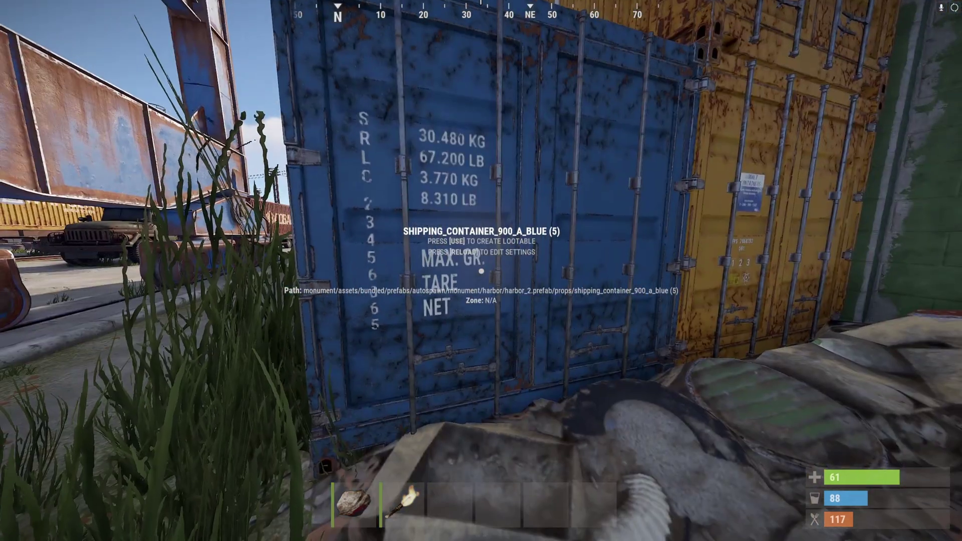
key(Return)
text(/sledit)
key(Return)
key(s)
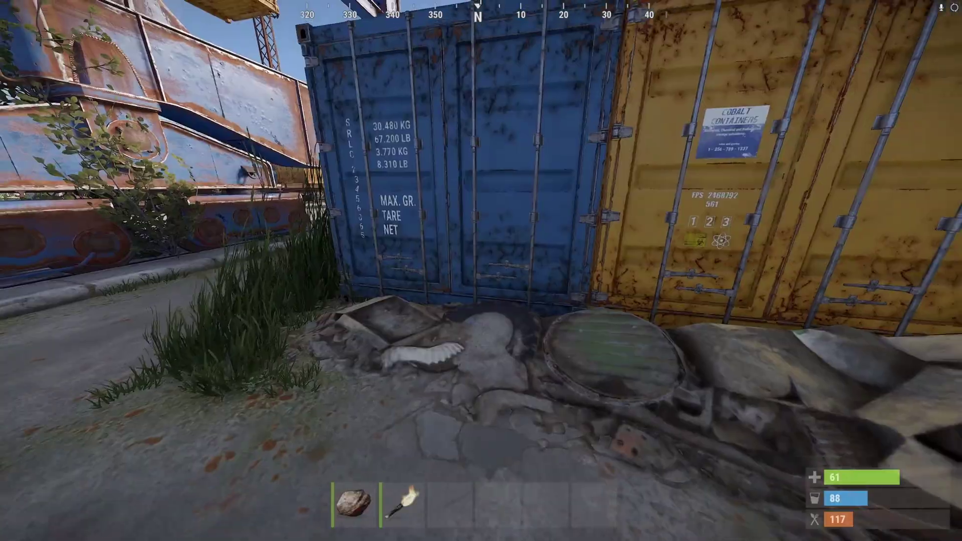
Equip the rock and hit the locked blue container to damage its lock.
key(w)
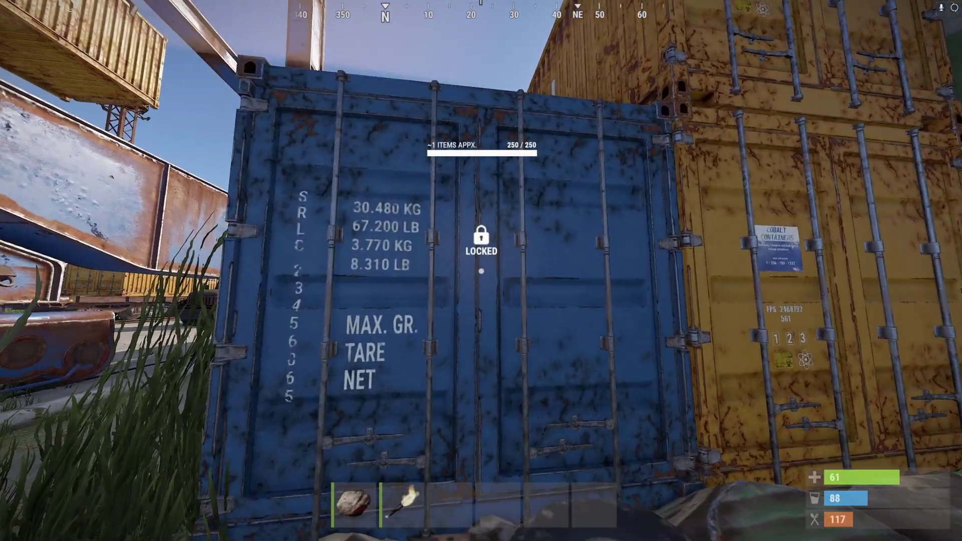
key(d)
key(w)
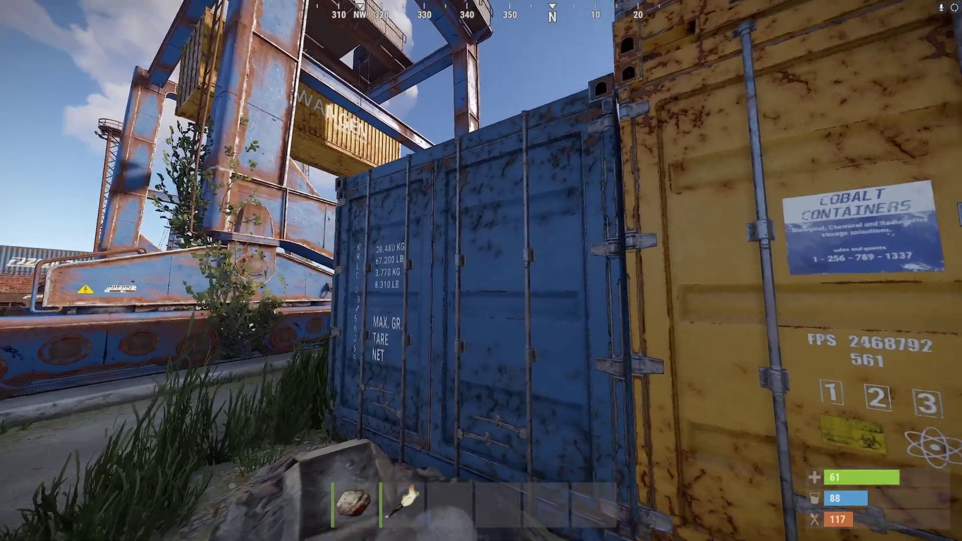
key(1)
key(a)
key(w)
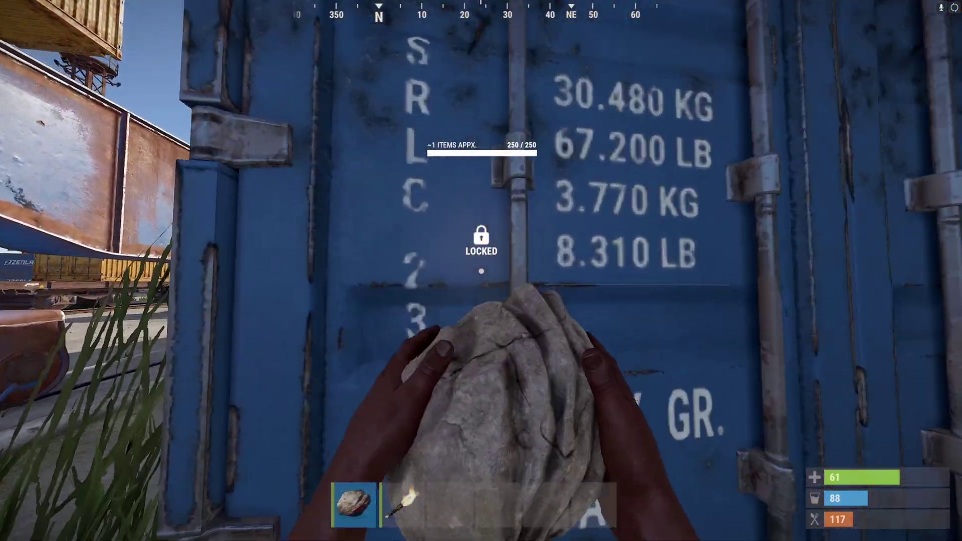
click(481, 271)
click(481, 271)
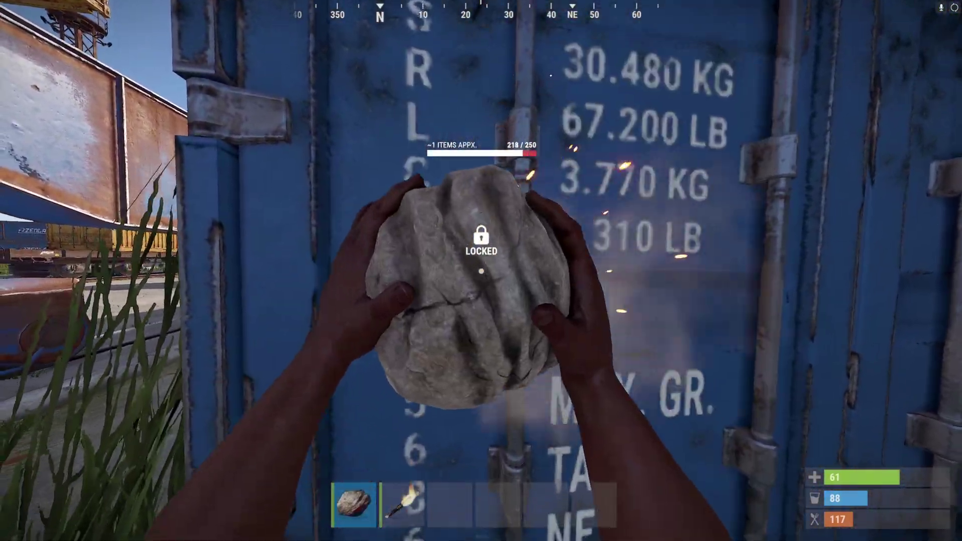
Give yourself one Jackhammer through the console and break the blue container's lock with it.
key(s)
key(s)
key(F1)
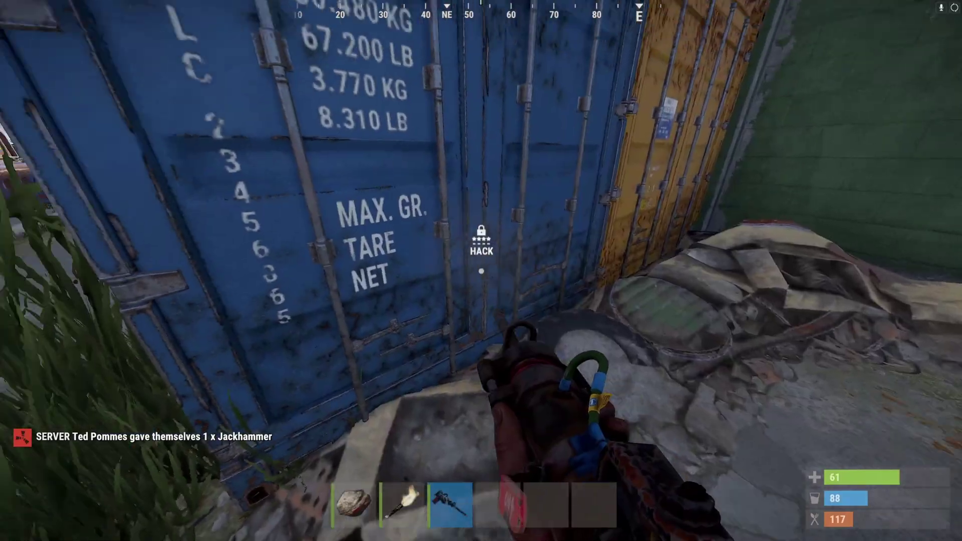
Start the hack on the unlocked blue container and stay nearby during its waiting time.
key(a)
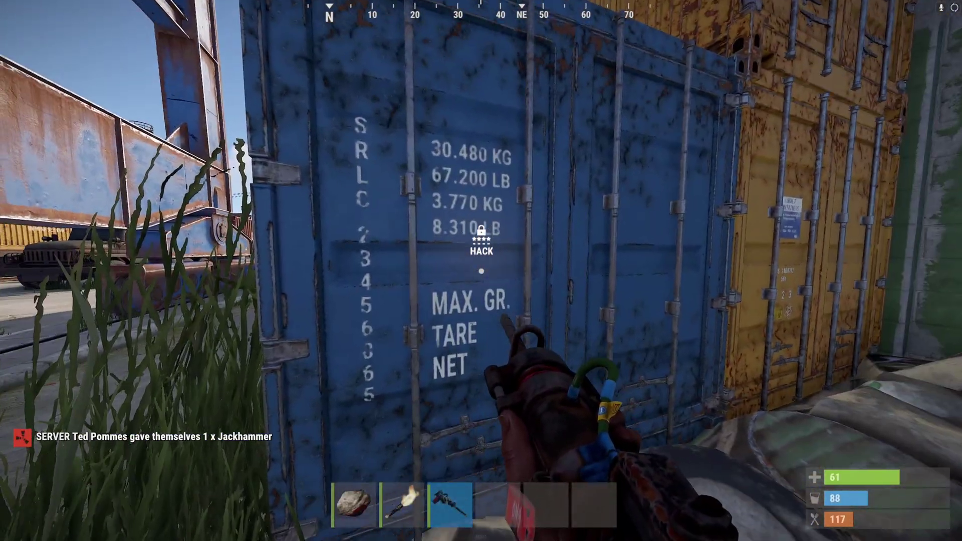
key(w)
key(e)
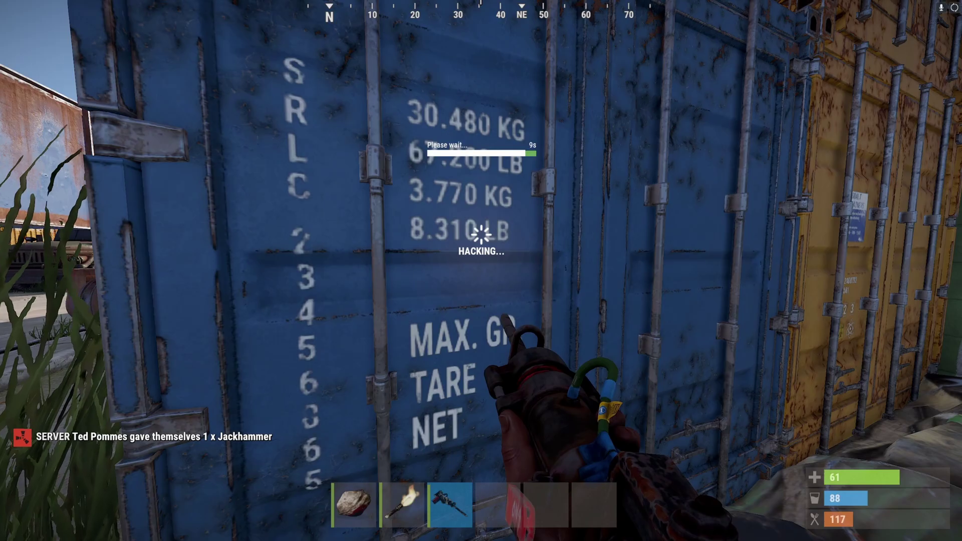
key(w)
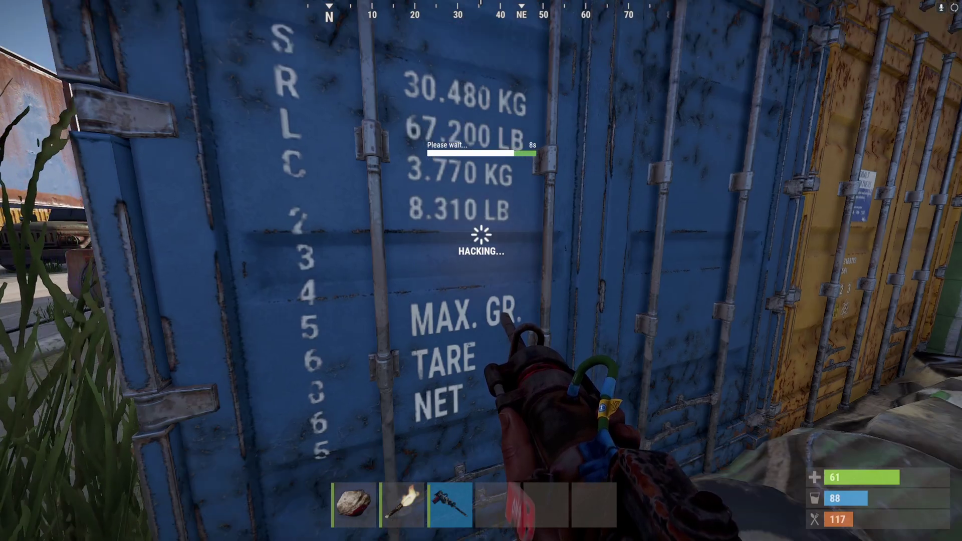
key(a)
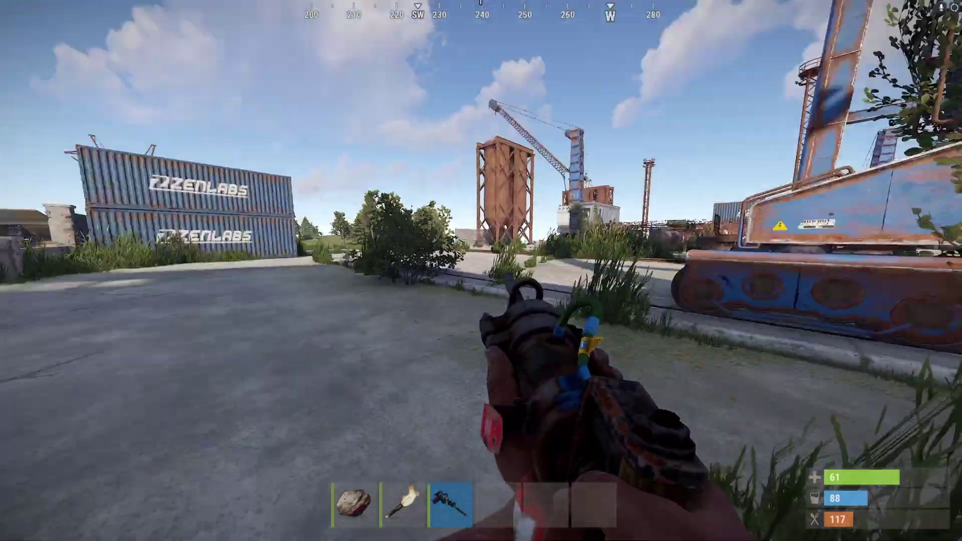
key(w)
key(e)
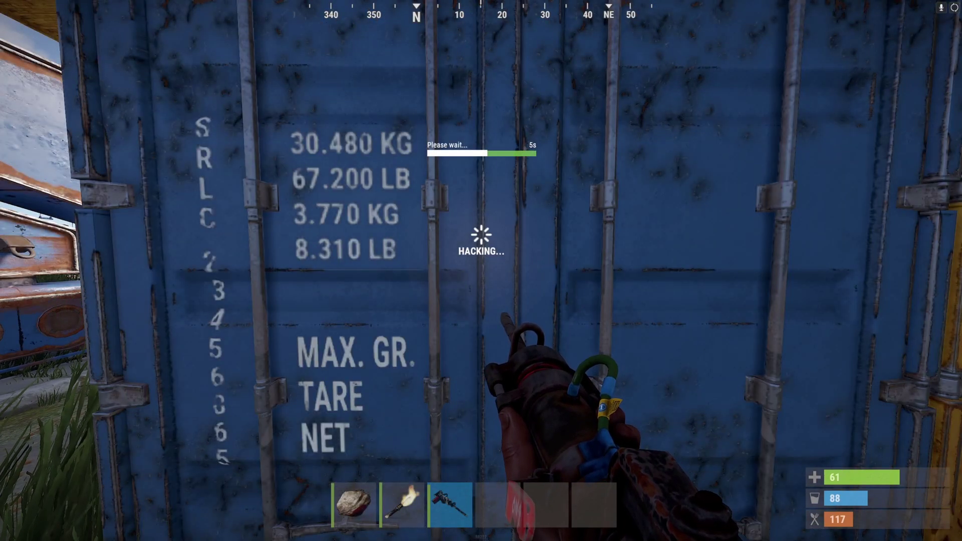
Read the hack code from the note in the inventory and enter it in the container's Lootable Code panel.
key(Tab)
click(354, 308)
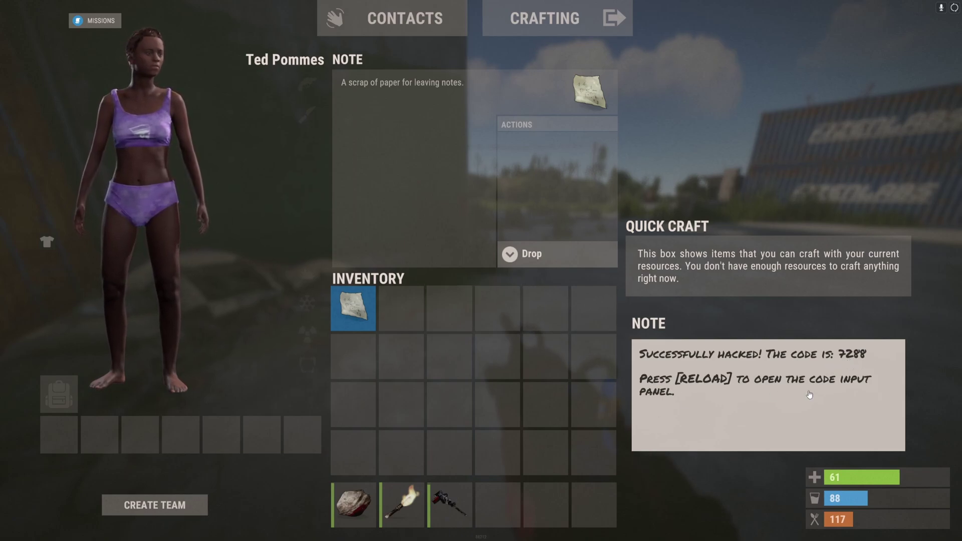
key(Tab)
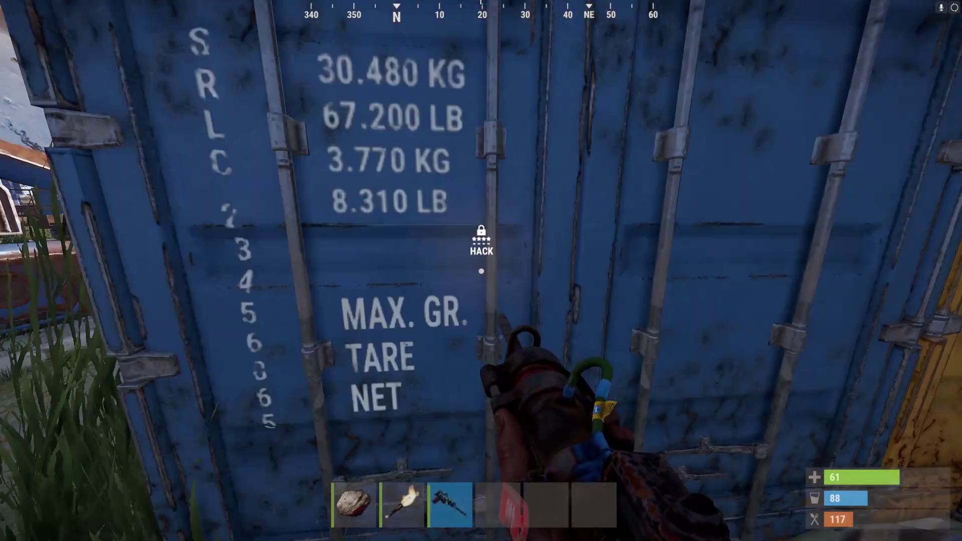
text(r7)
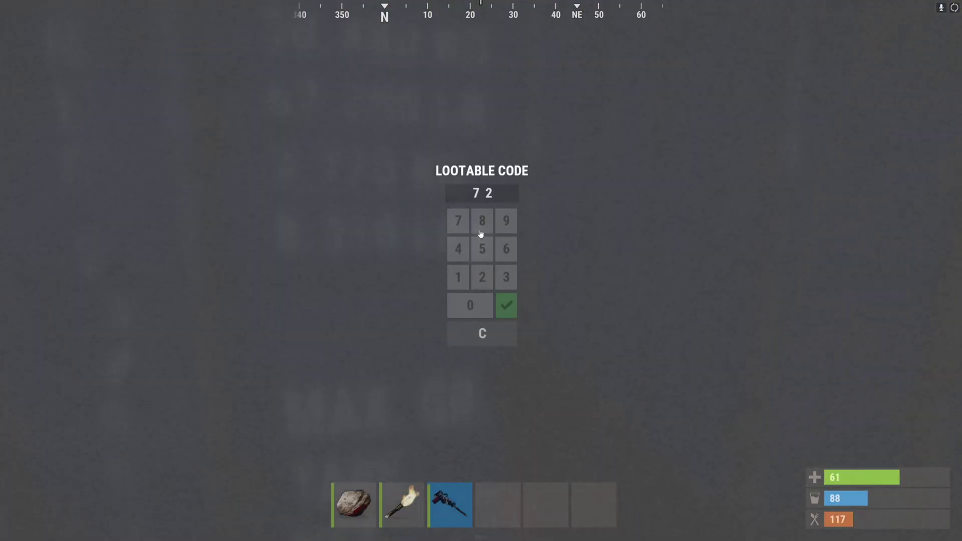
click(510, 309)
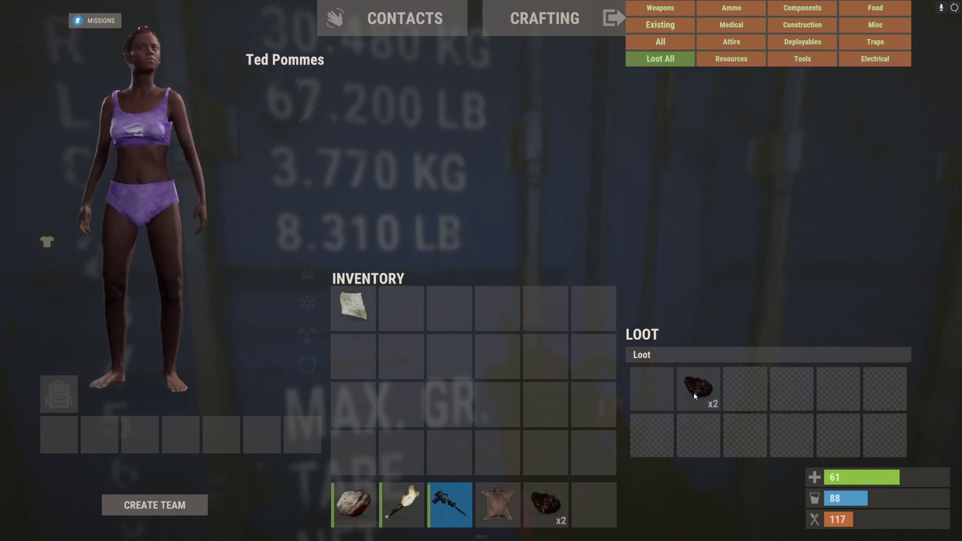
Loot the Rug Bear Skin and Burnt Bear Meat from the container and reopen it to check its contents.
click(498, 488)
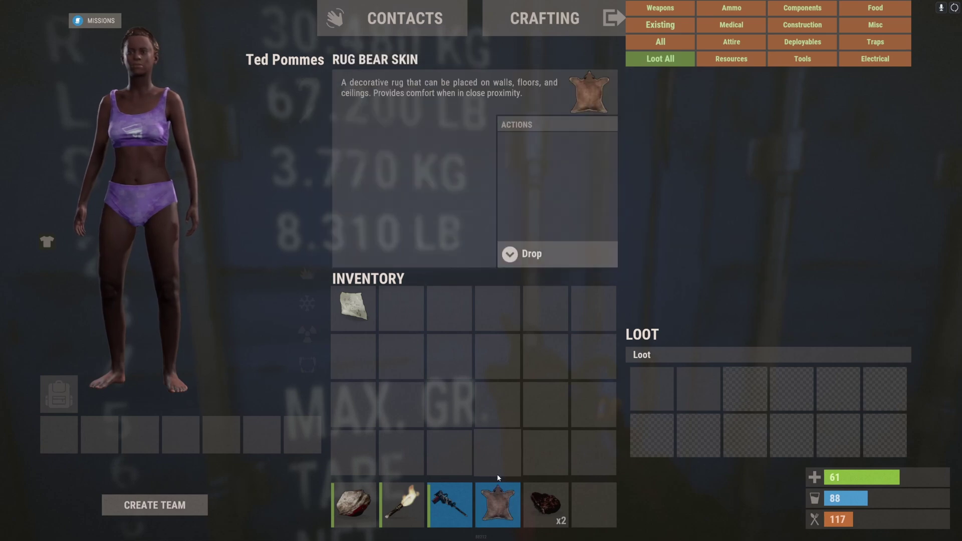
key(Tab)
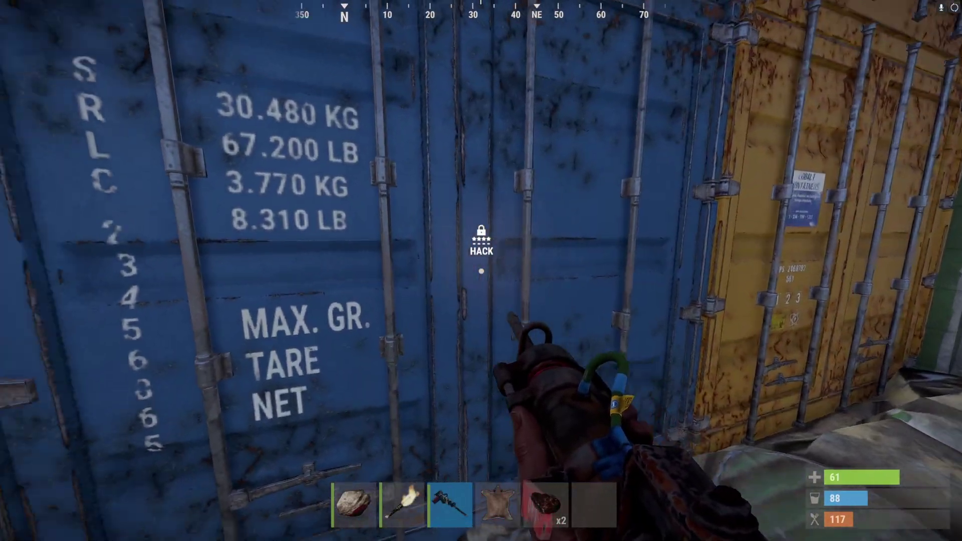
key(e)
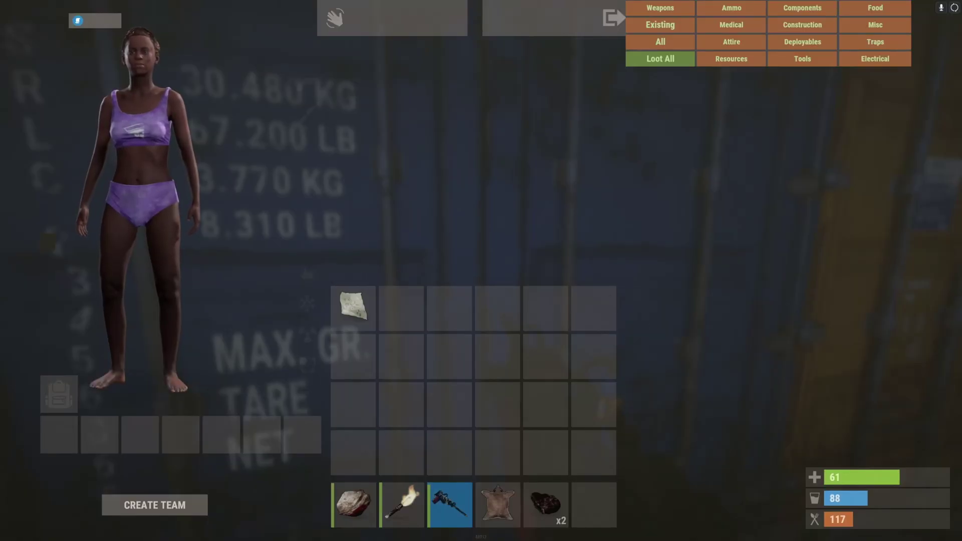
key(Tab)
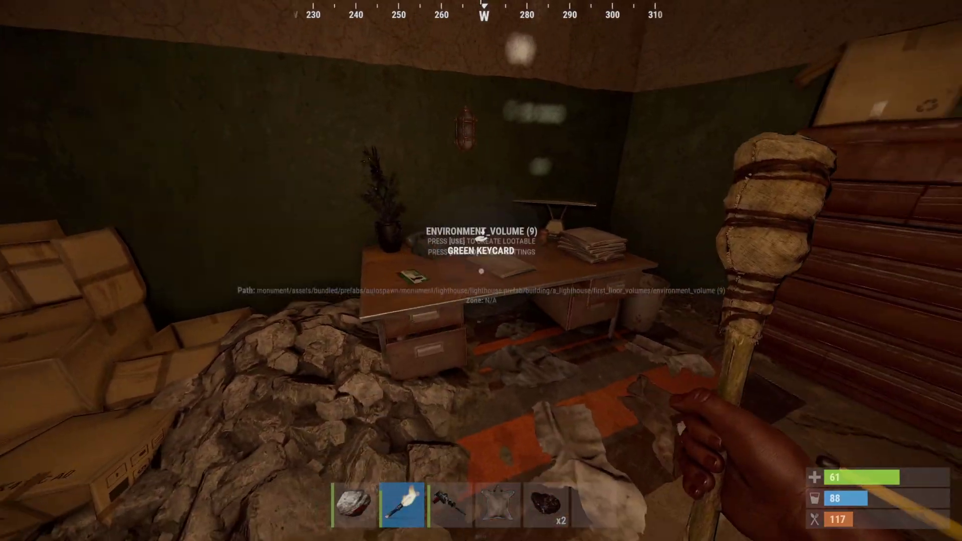
Examine the desk and its drawers in the lighthouse room and which prefab is targeted there.
key(w)
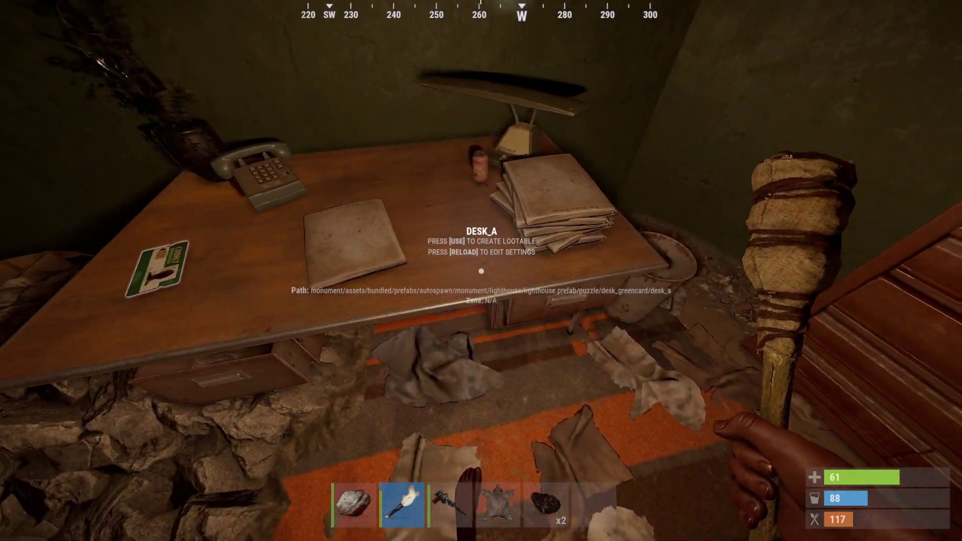
key(s)
key(w)
key(s)
key(d)
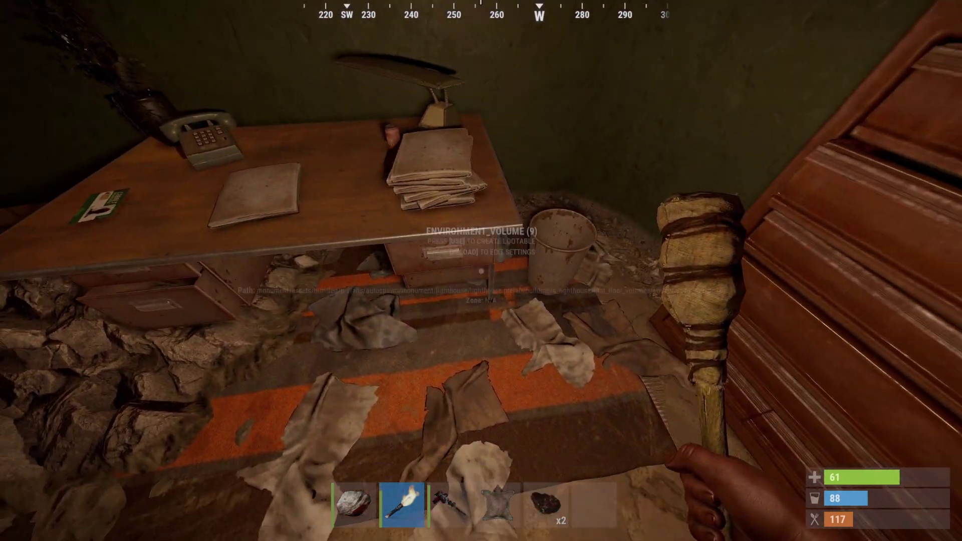
key(a)
key(s)
key(w)
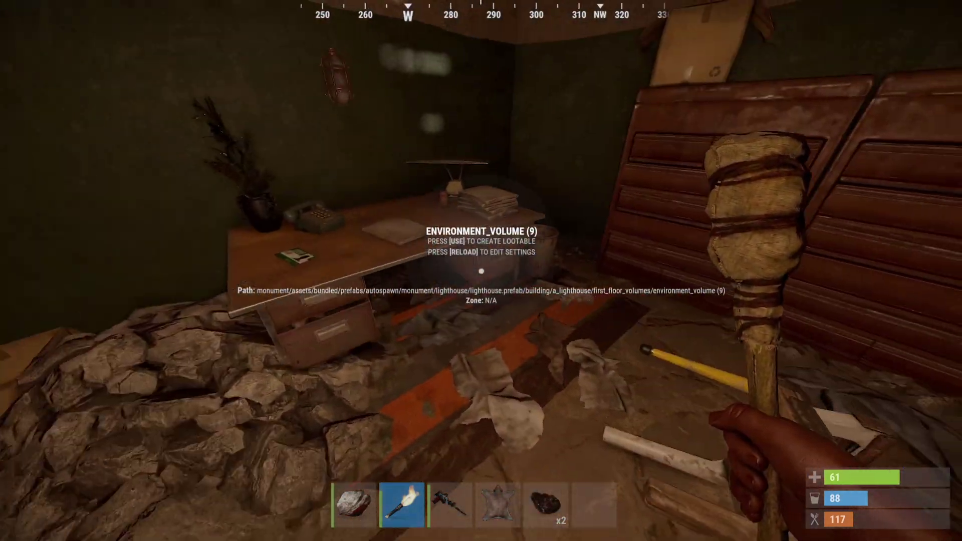
key(w)
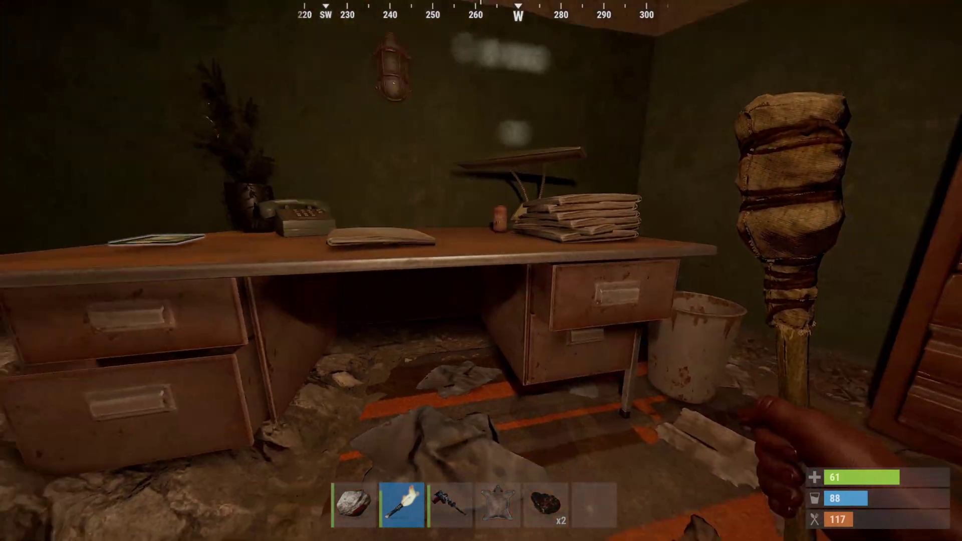
key(s)
key(a)
key(w)
key(s)
key(s)
key(w)
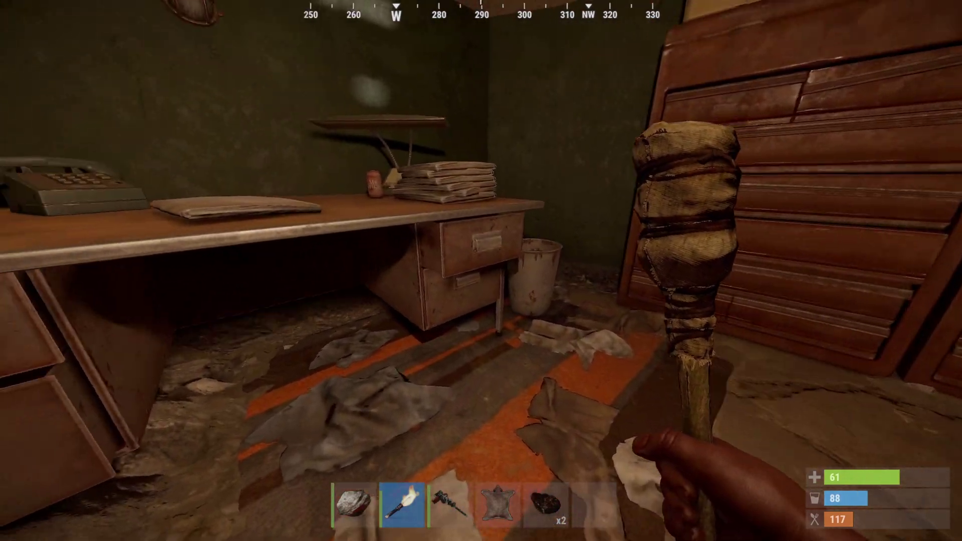
Name the custom prefab DeskL in the plugin settings and start its creation at the desk.
key(a)
key(w)
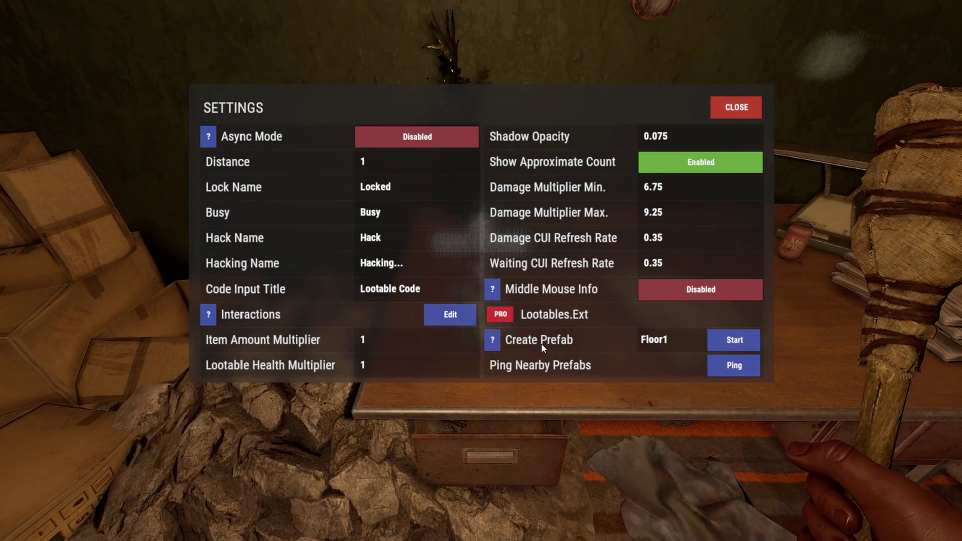
text(Desk1)
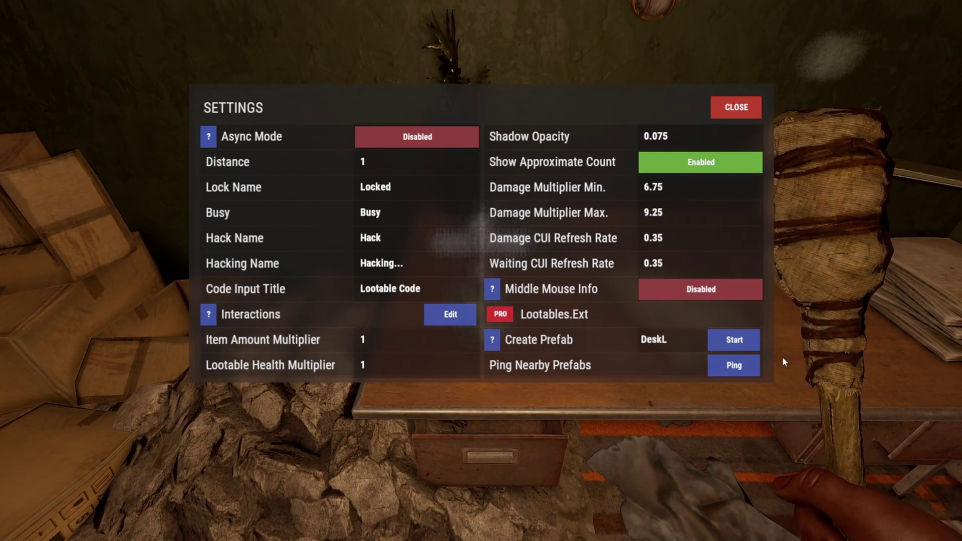
click(719, 351)
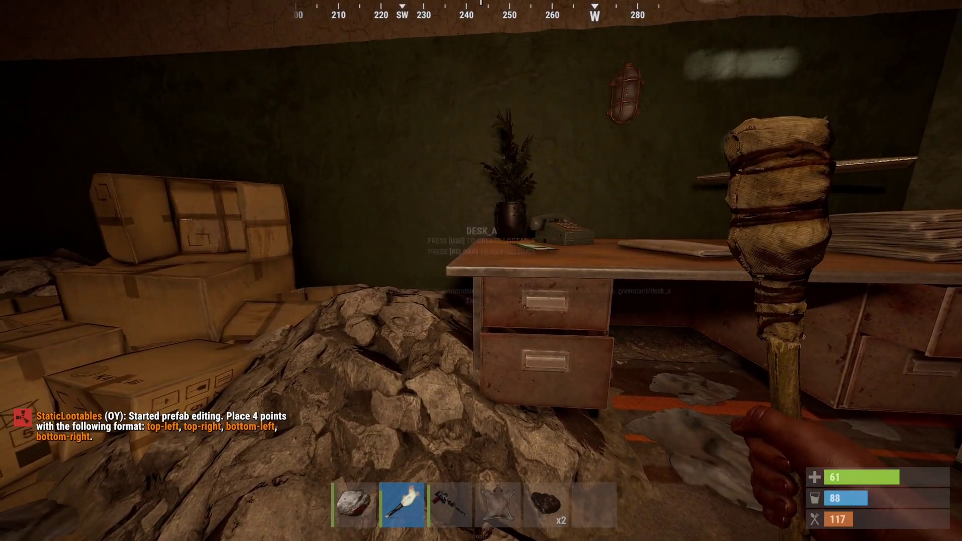
Place the prefab's four corner points around the desk's left drawers: top-left, top-right, bottom-left and bottom-right.
click(481, 270)
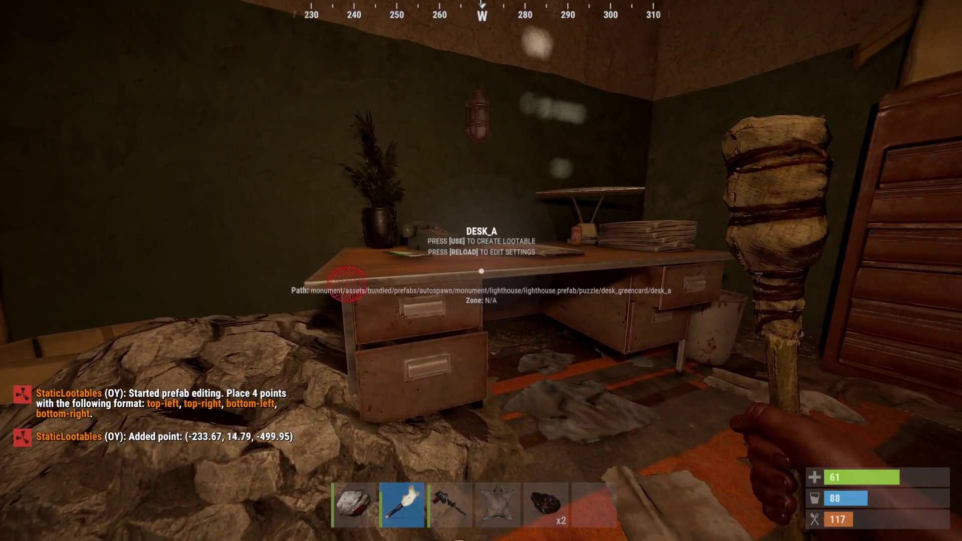
click(481, 271)
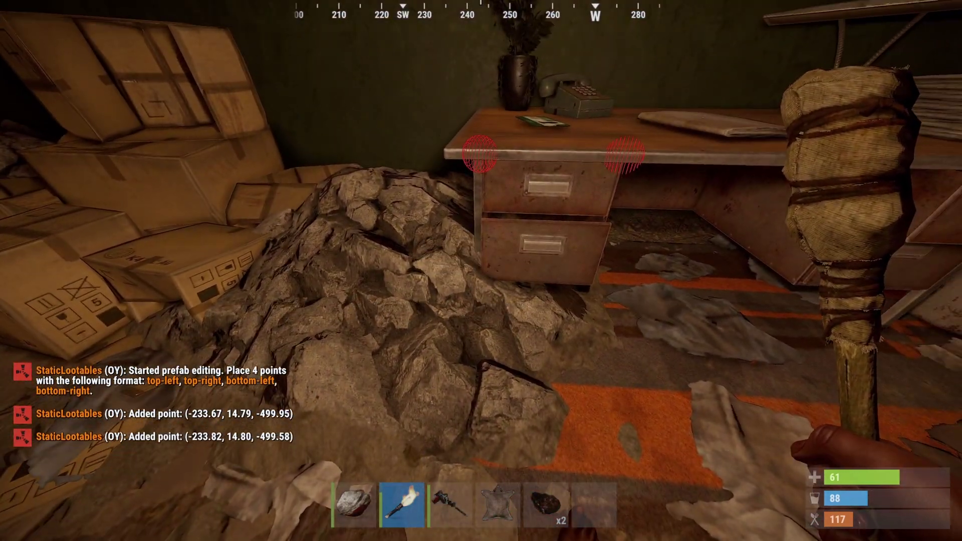
click(481, 271)
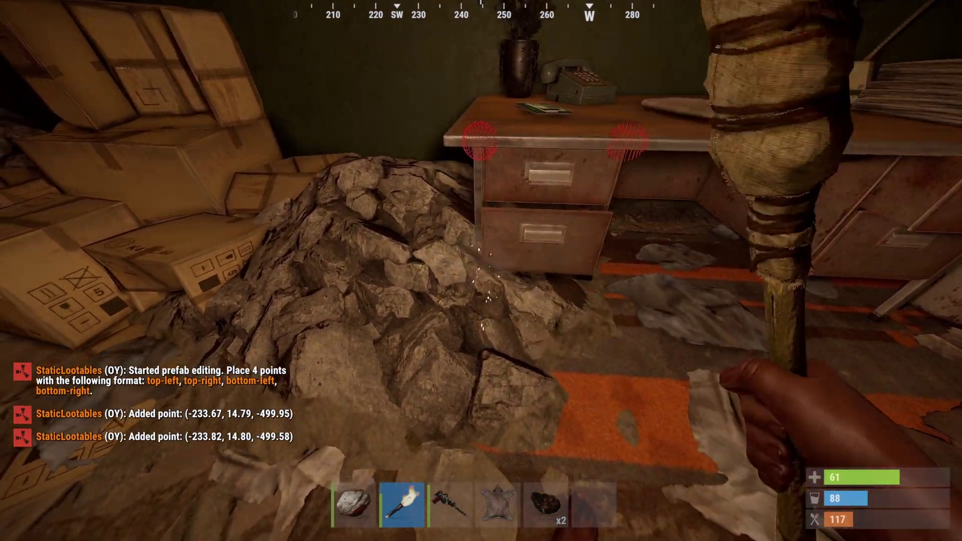
key(d)
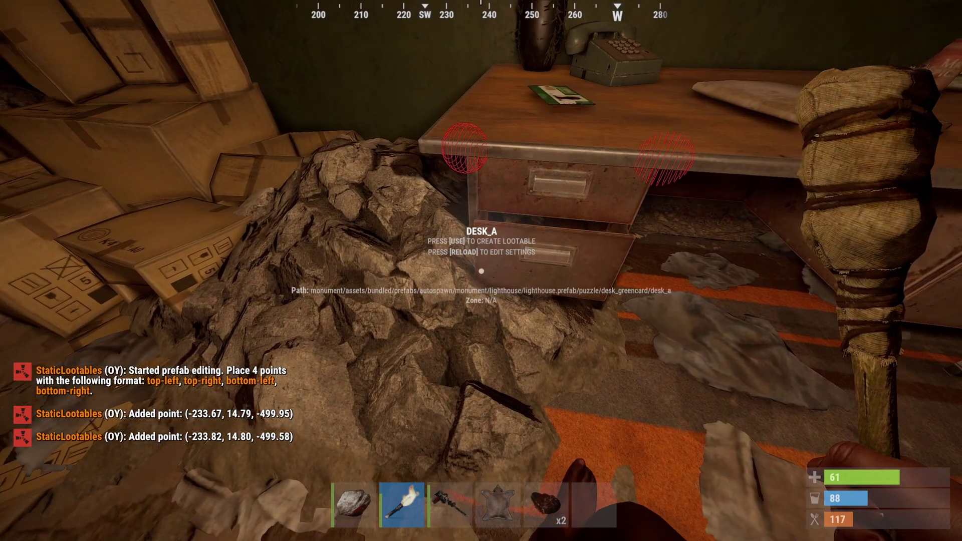
click(481, 271)
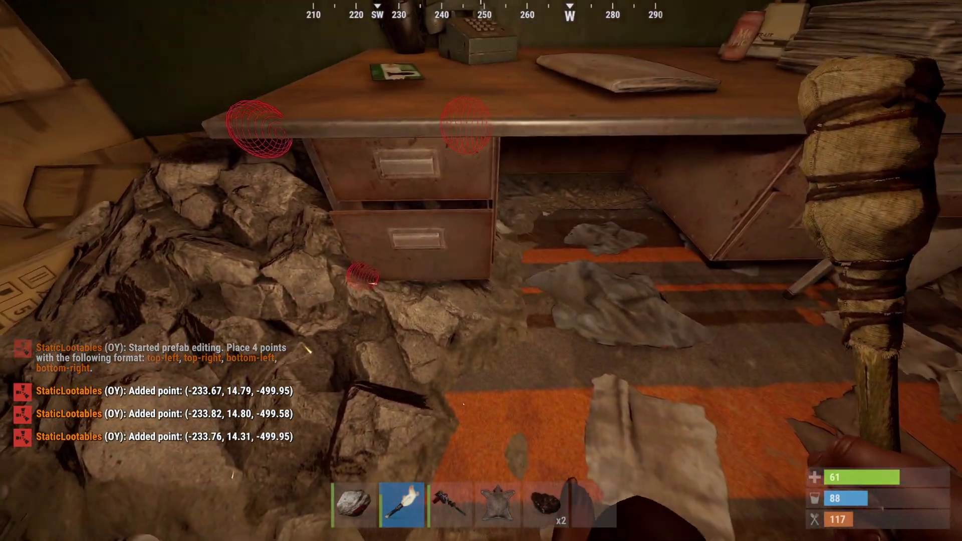
click(481, 270)
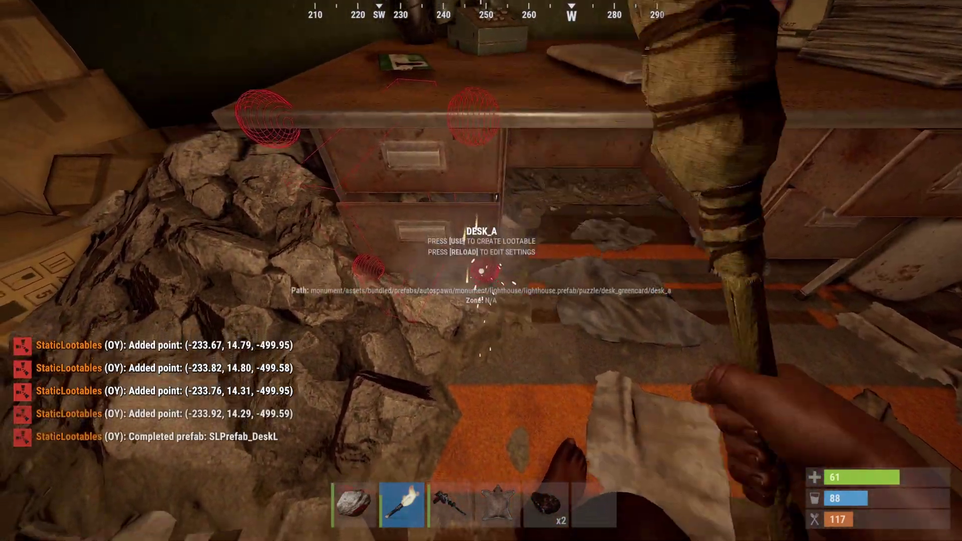
Create a lootable on the slprefab_deskl prefab with a Strobe Light in its contents and save it.
key(w)
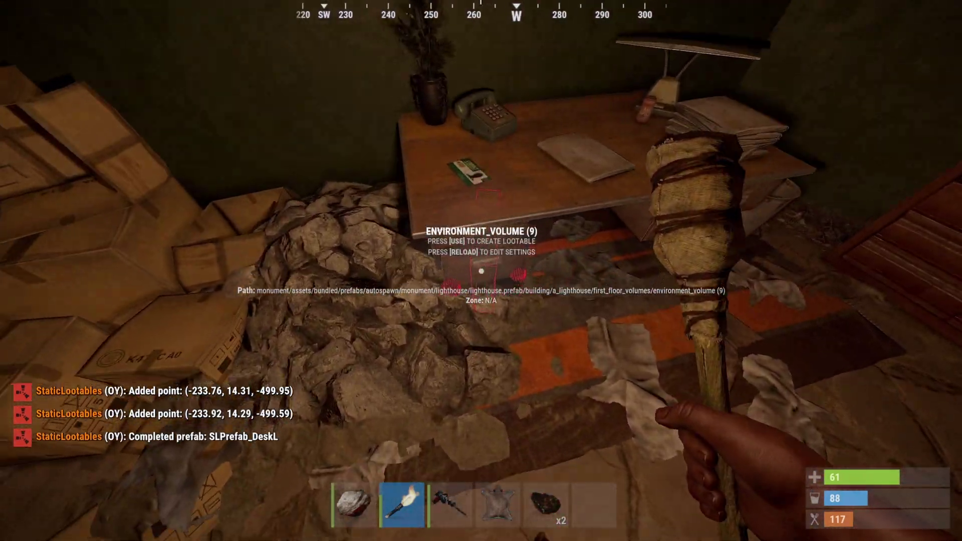
key(e)
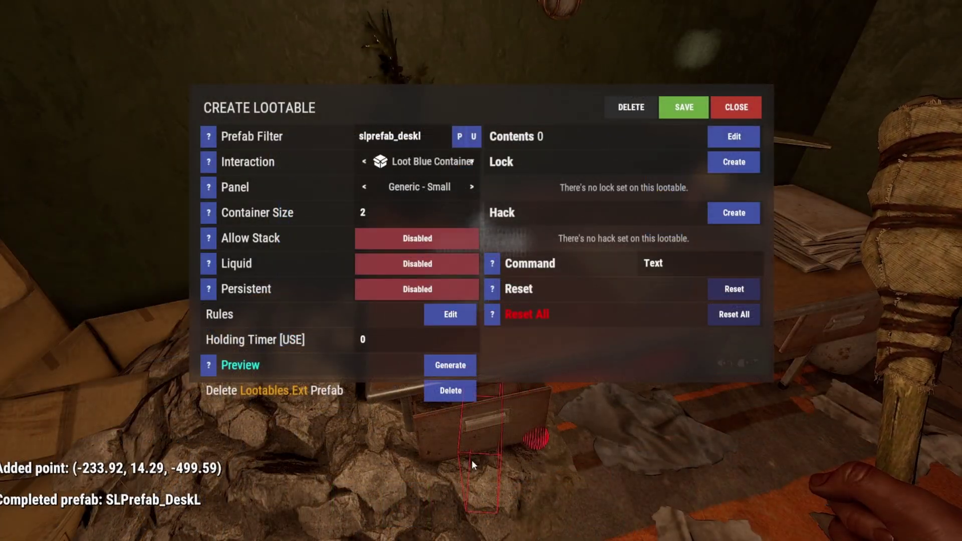
click(734, 137)
click(301, 136)
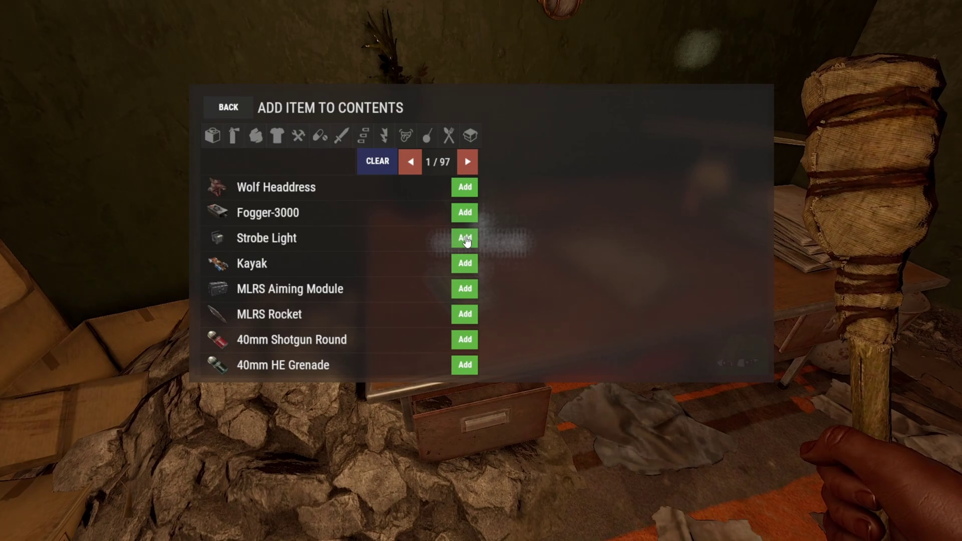
click(464, 238)
click(232, 110)
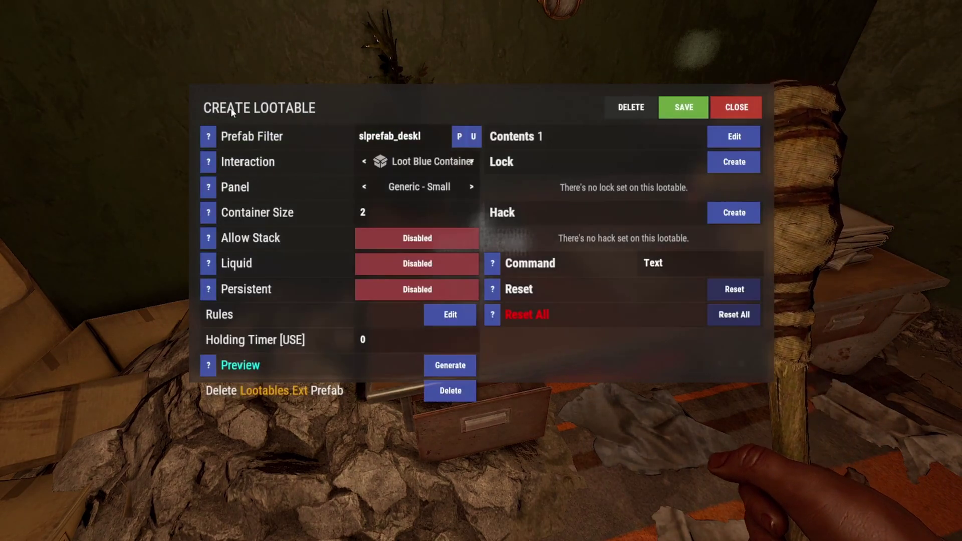
click(687, 108)
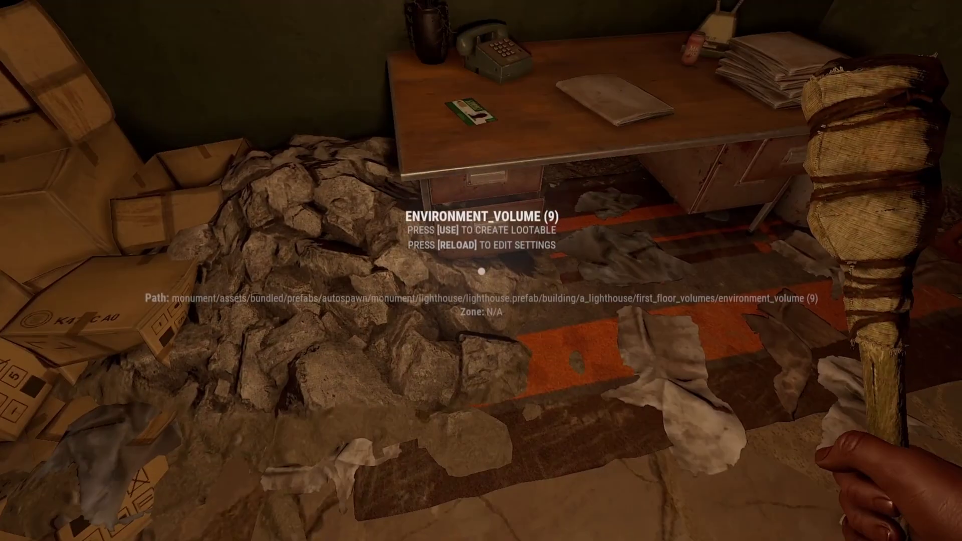
Add a new interaction with the text Open Left Cabinet in the plugin settings and save it.
key(r)
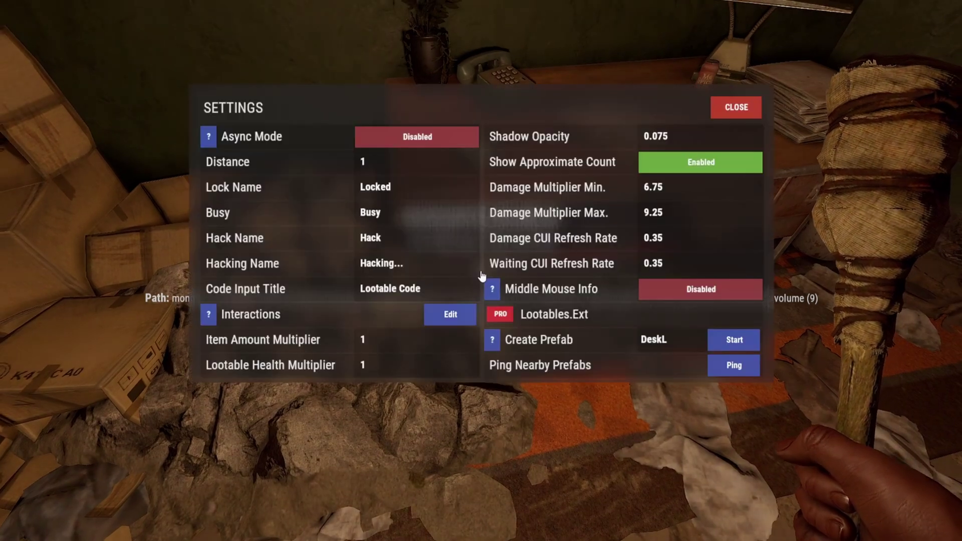
click(450, 315)
click(644, 146)
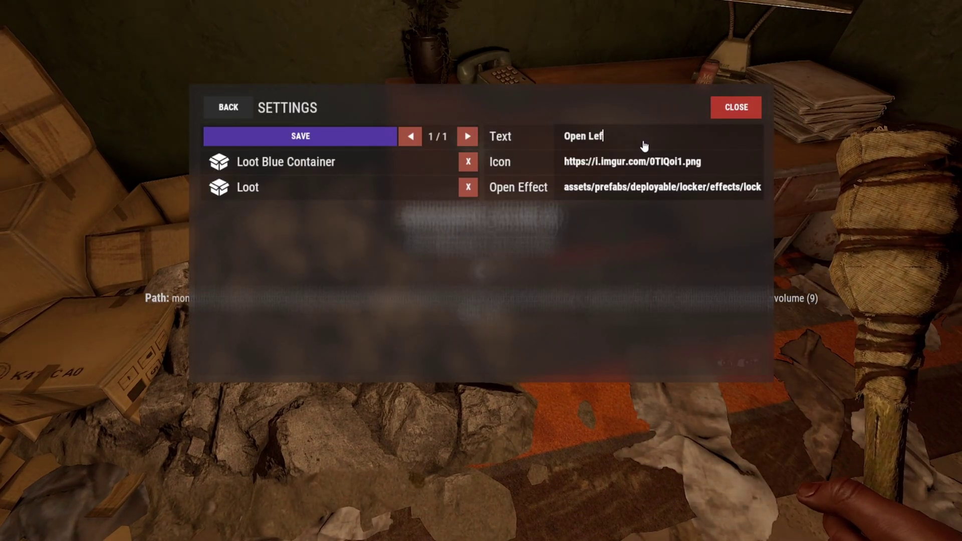
text(Open Left Ca)
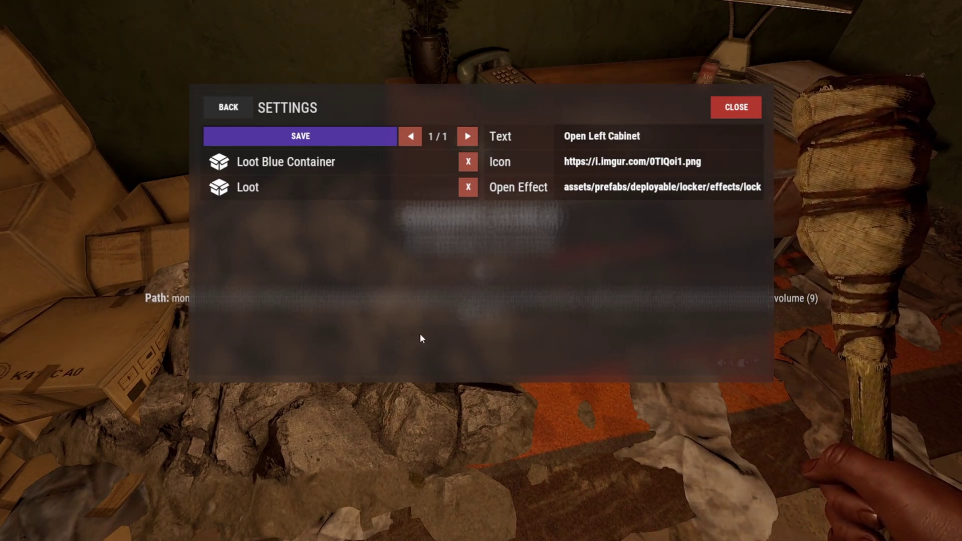
text(binet)
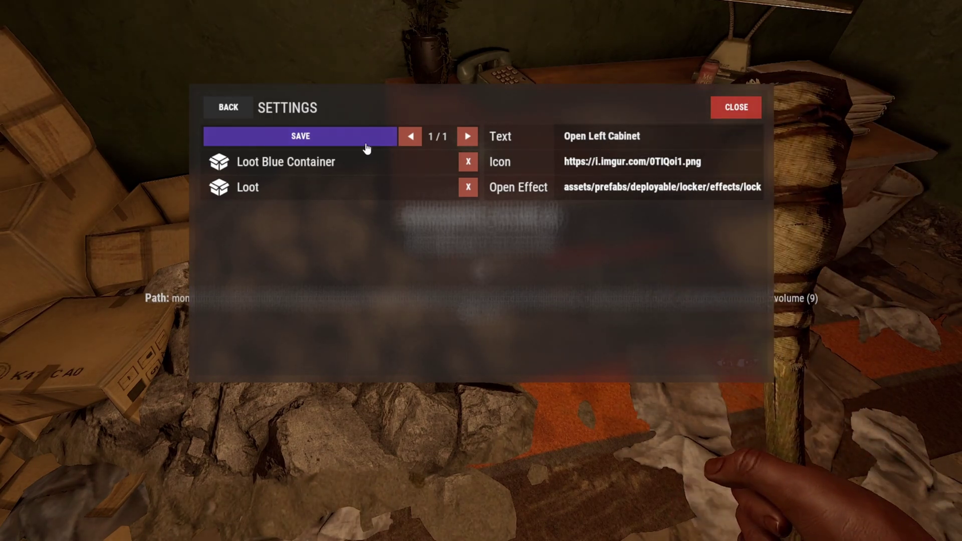
click(295, 140)
Add a second interaction with the text Open Right Cabinet, save it and leave the interaction list.
click(316, 141)
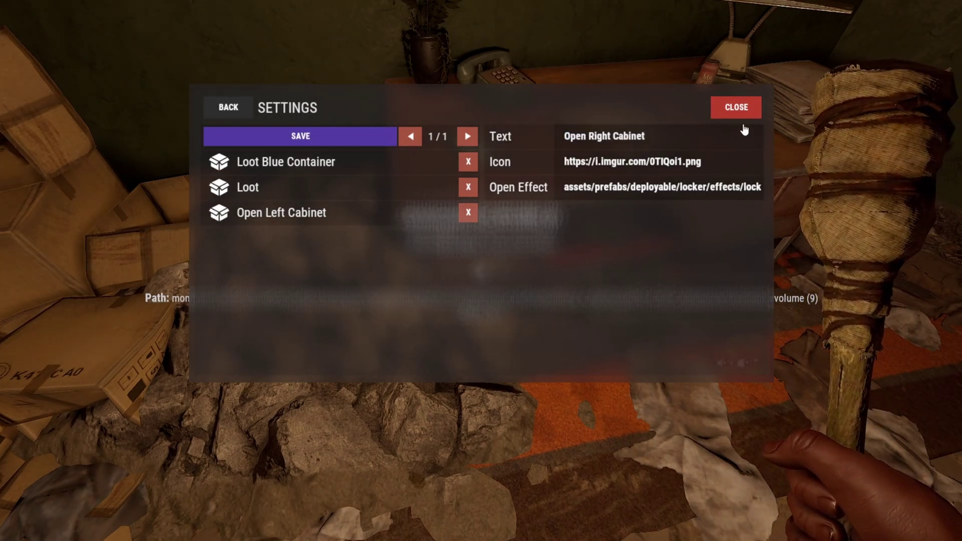
click(319, 135)
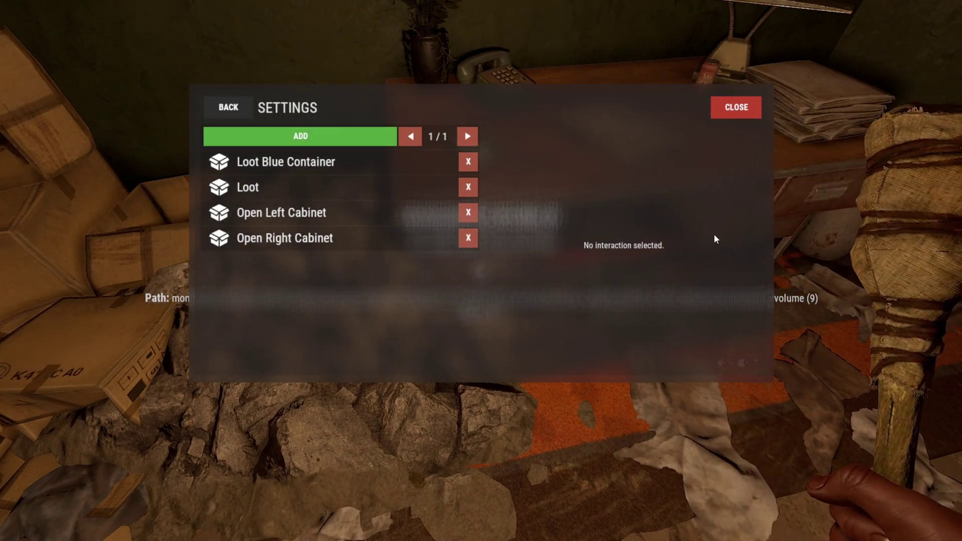
click(228, 108)
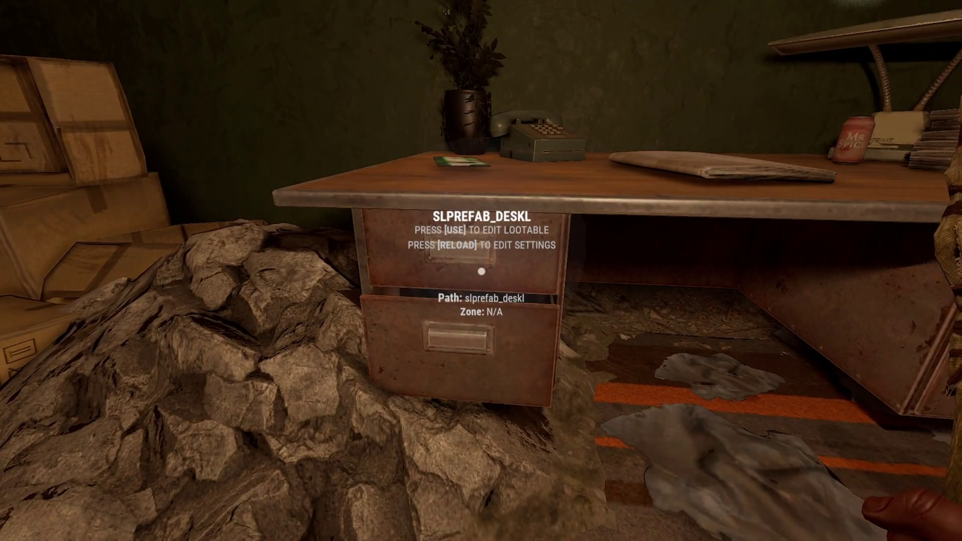
Give the slprefab_deskl lootable the Open Left Cabinet interaction and a lock with 50 health, and save it.
key(e)
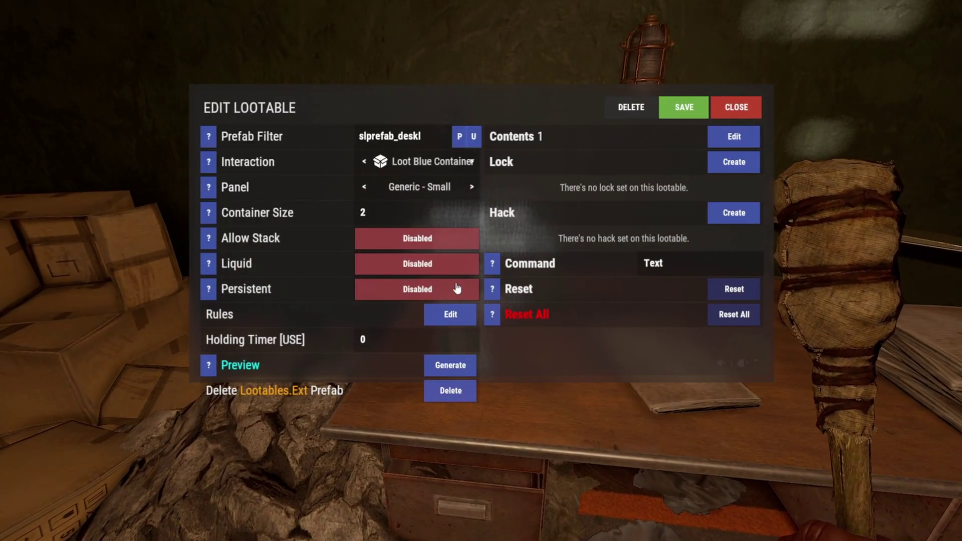
click(734, 138)
click(229, 108)
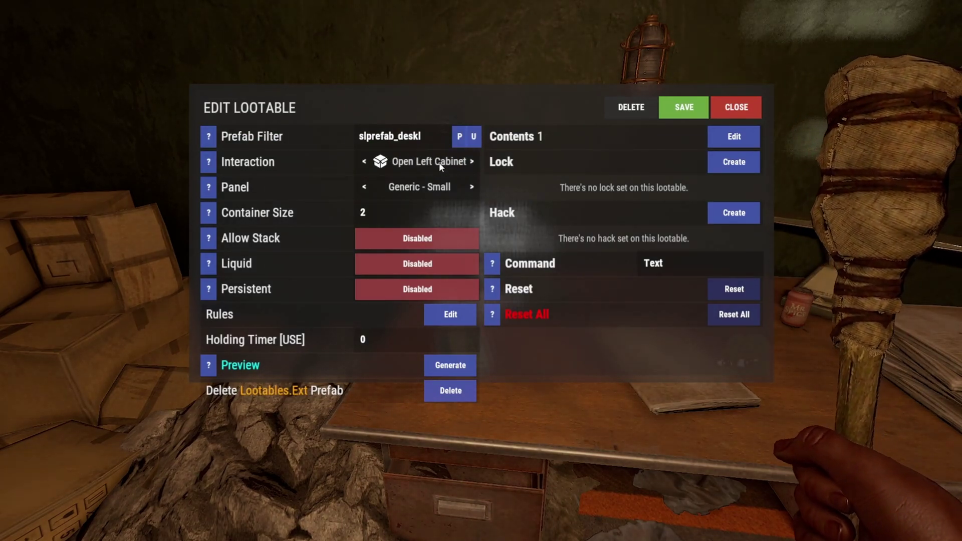
click(735, 163)
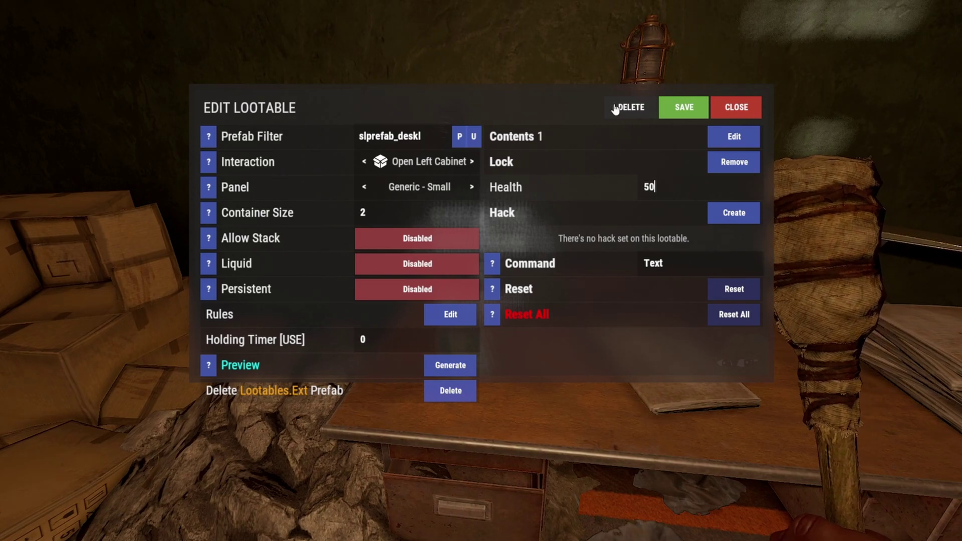
click(684, 106)
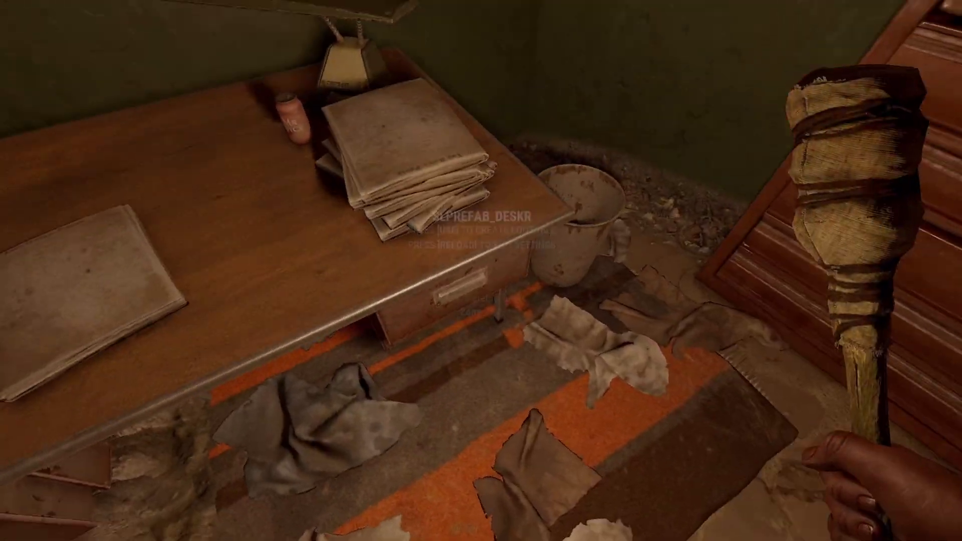
Create the custom prefab DeskR by placing its four corner points around the desk's right drawers.
key(r)
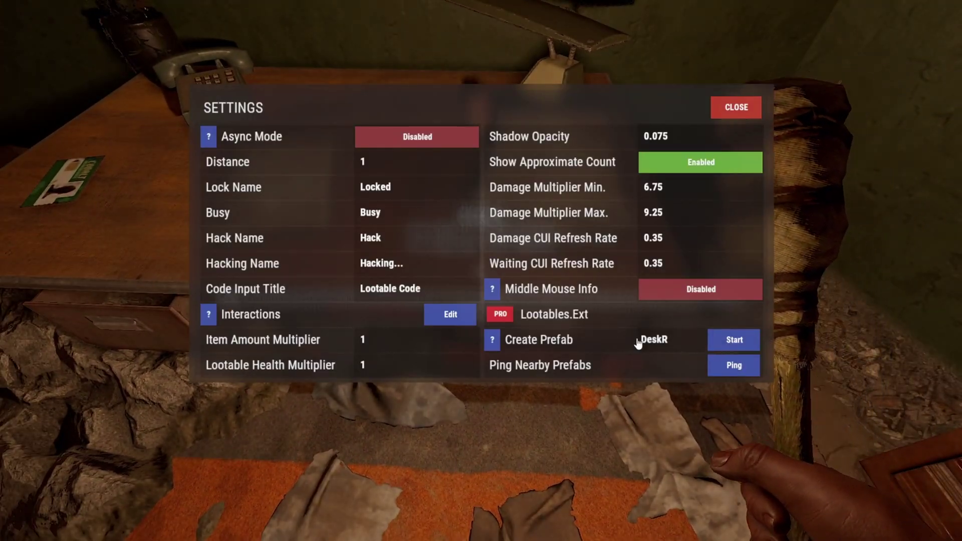
click(733, 342)
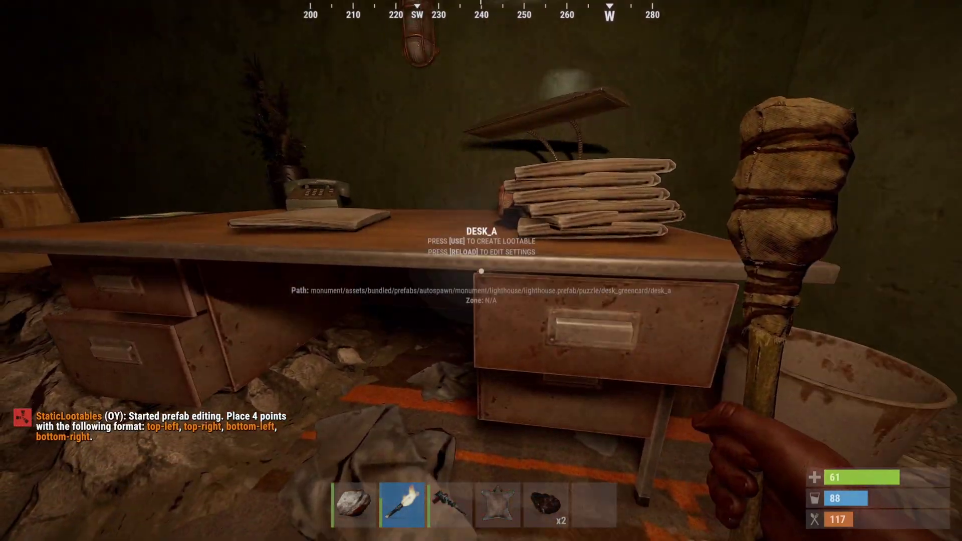
click(481, 271)
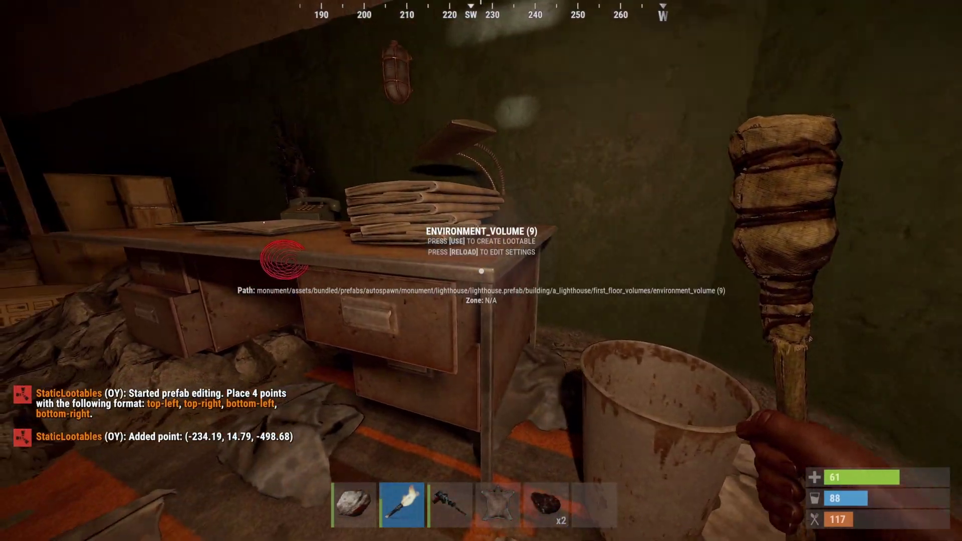
click(481, 271)
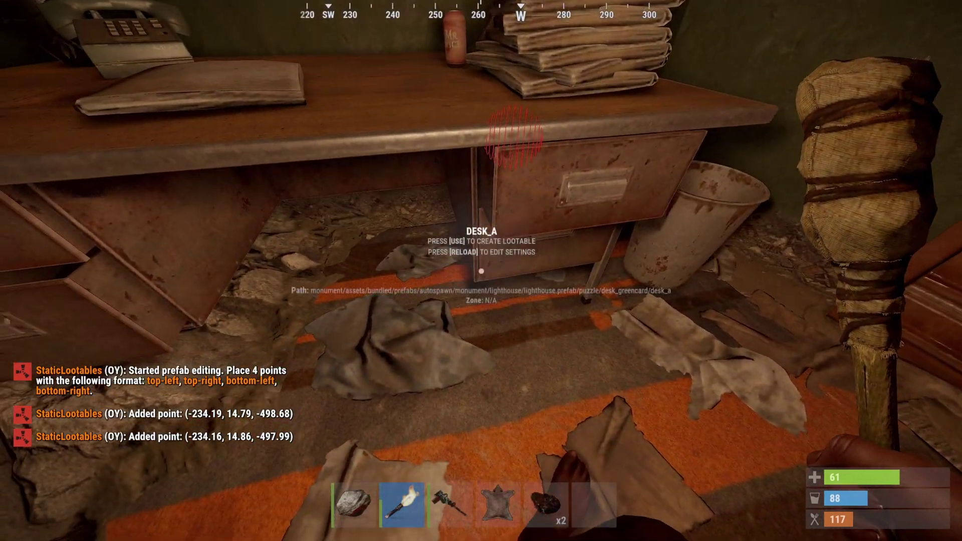
click(481, 272)
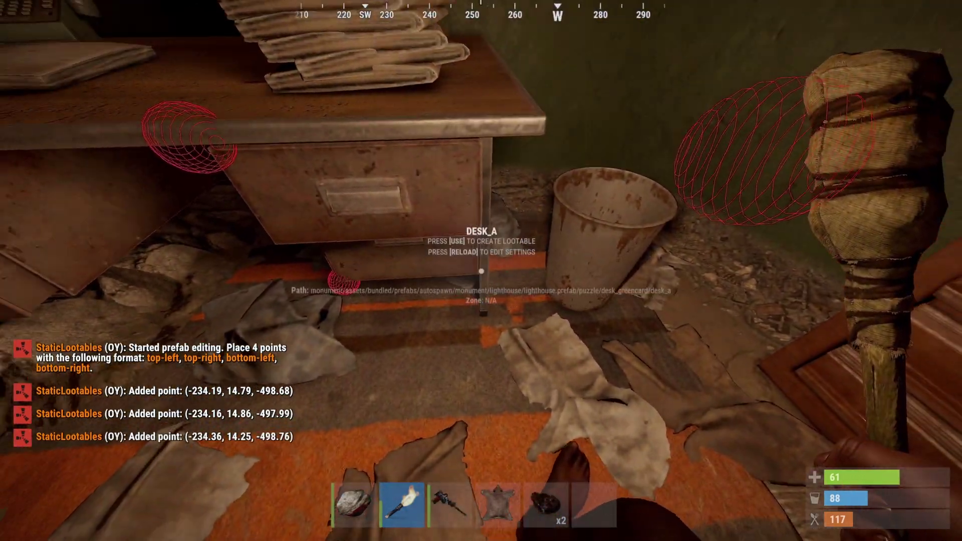
click(481, 271)
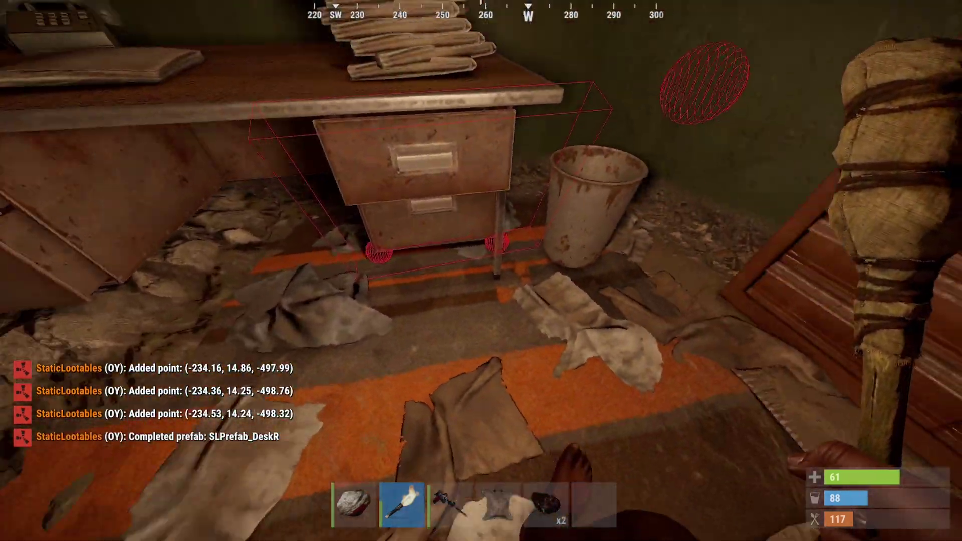
Start a lootable on slprefab_deskr with the Open Right Cabinet interaction and a hack with a 10-second wait time.
key(s)
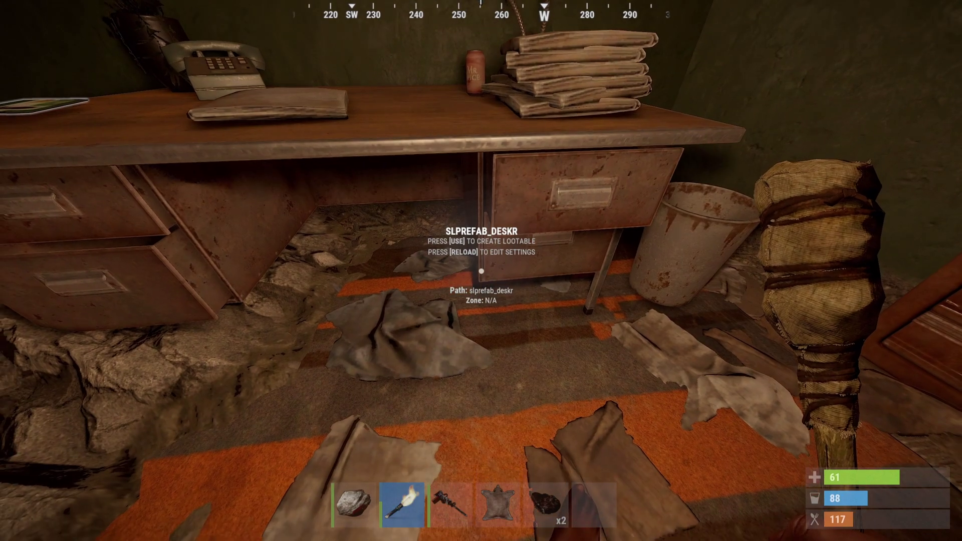
key(r)
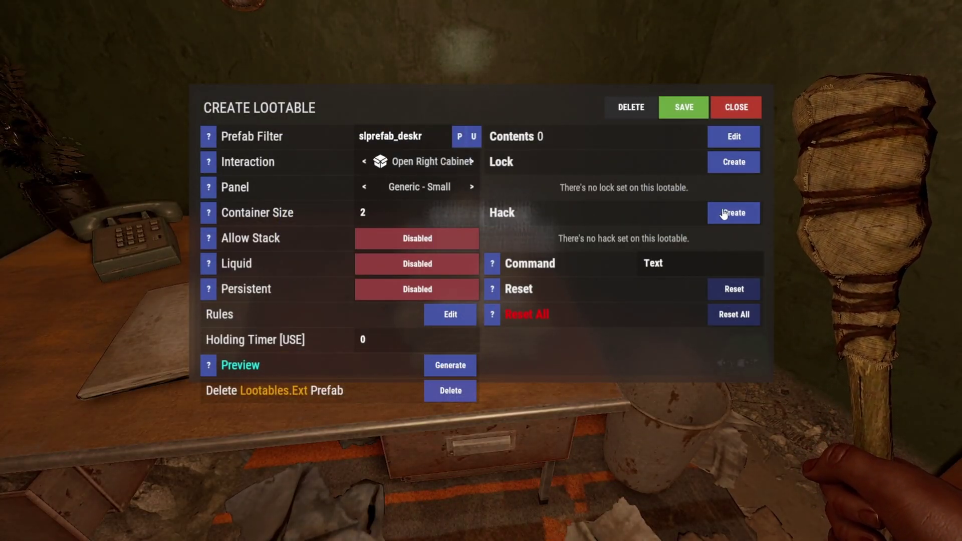
click(739, 216)
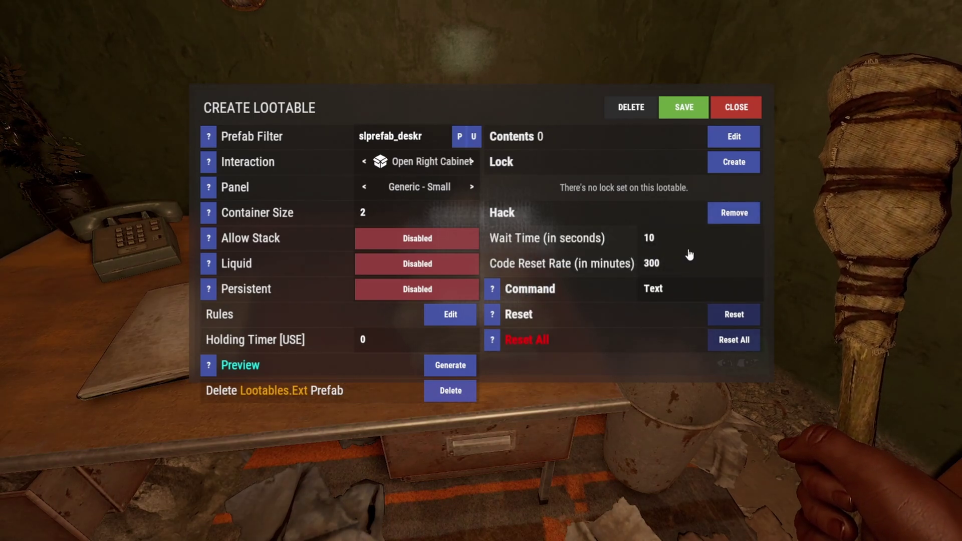
Add a Kayak to the contents of the slprefab_deskr lootable and save the lootable.
click(732, 142)
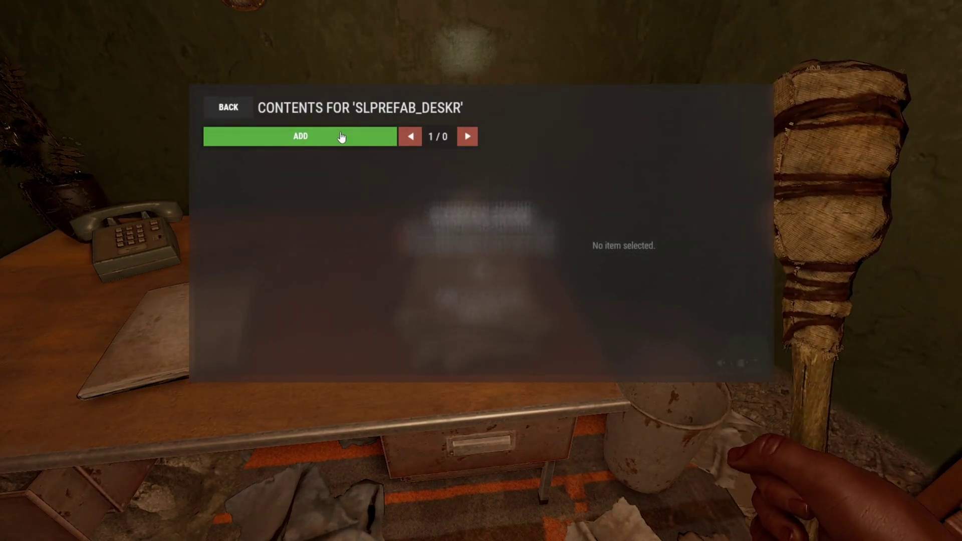
click(341, 137)
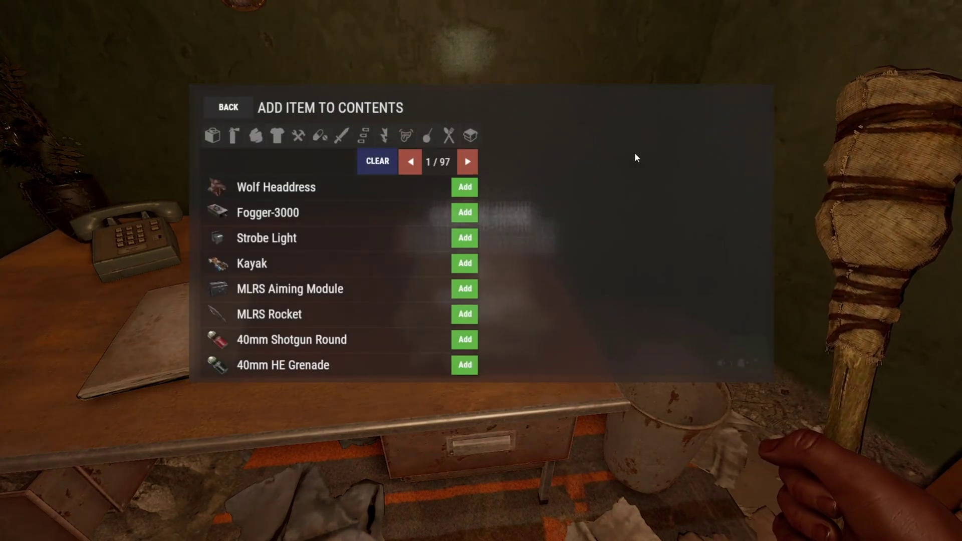
click(465, 264)
click(259, 163)
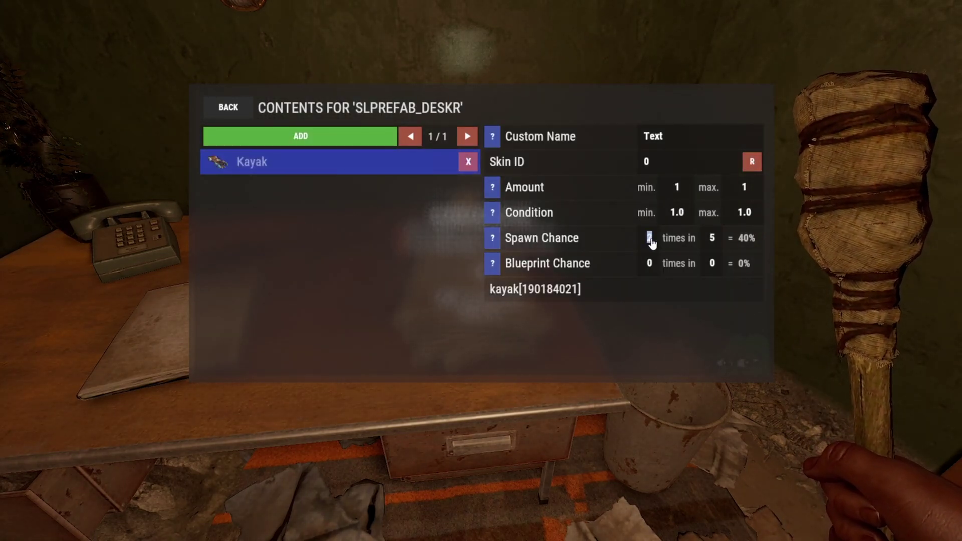
click(229, 108)
click(683, 106)
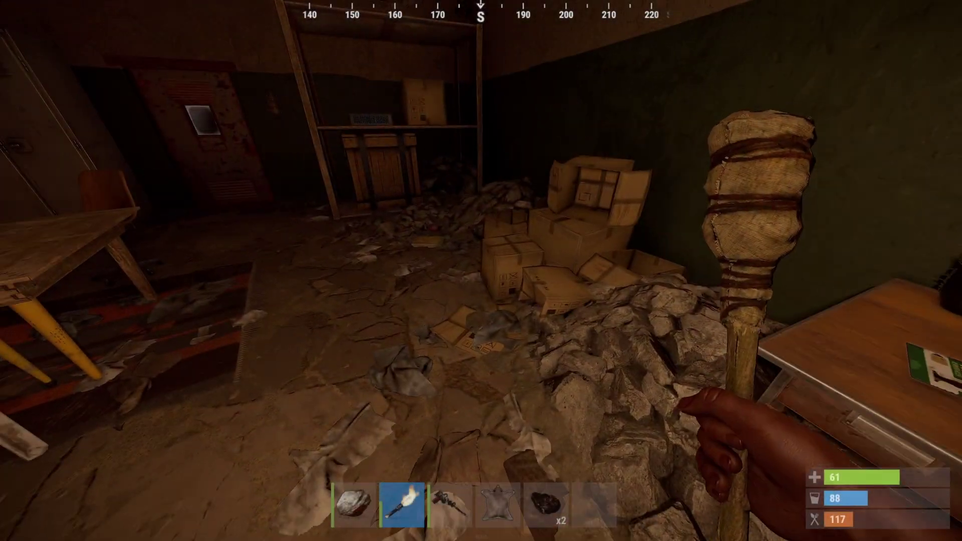
Turn off the plugin's edit mode with the chat command /sledit.
key(Return)
text(/)
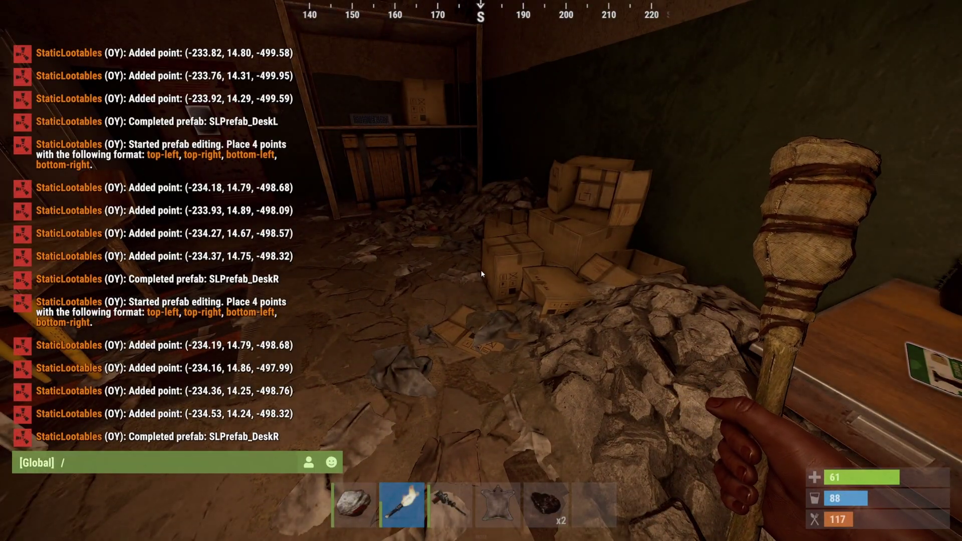
text(sledit)
key(Return)
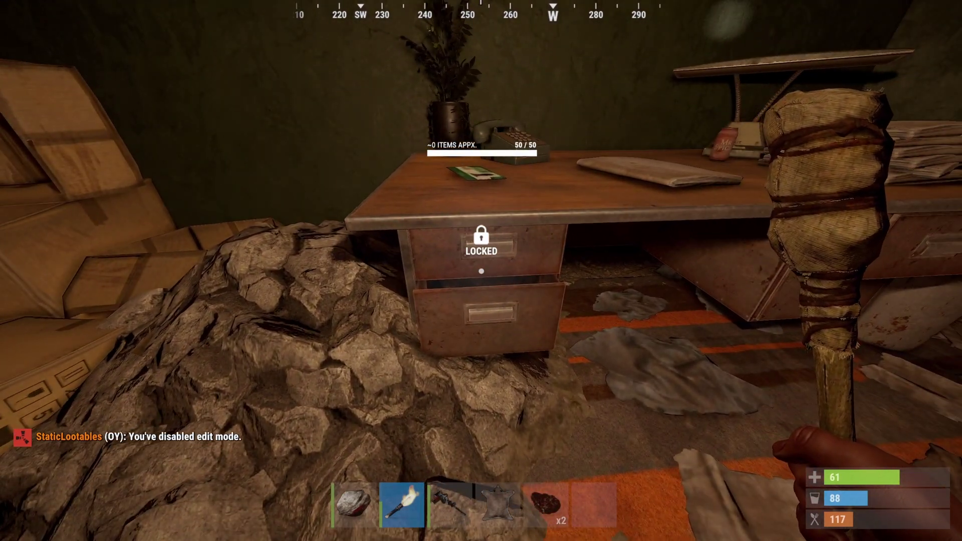
Equip the rock and strike the locked left cabinet of the desk until its lock breaks.
key(1)
click(481, 271)
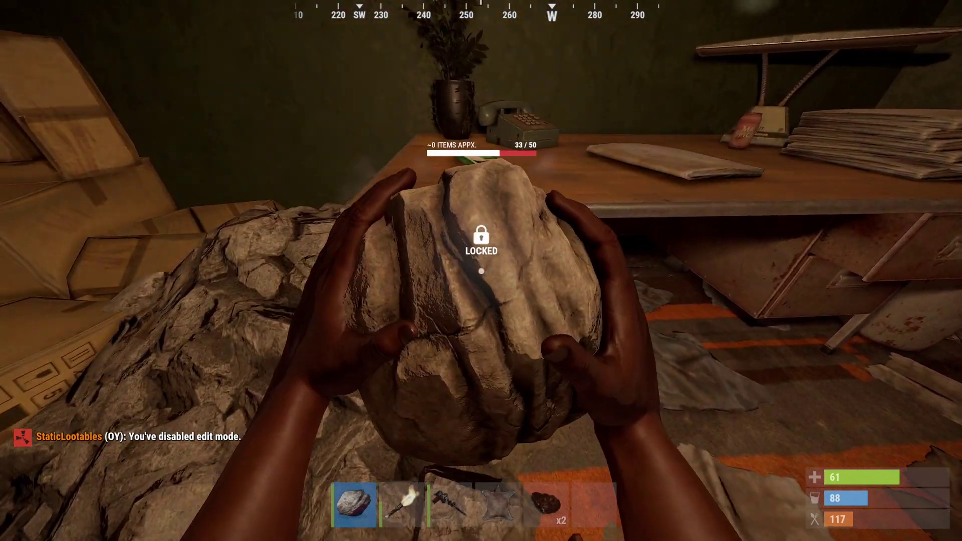
click(480, 271)
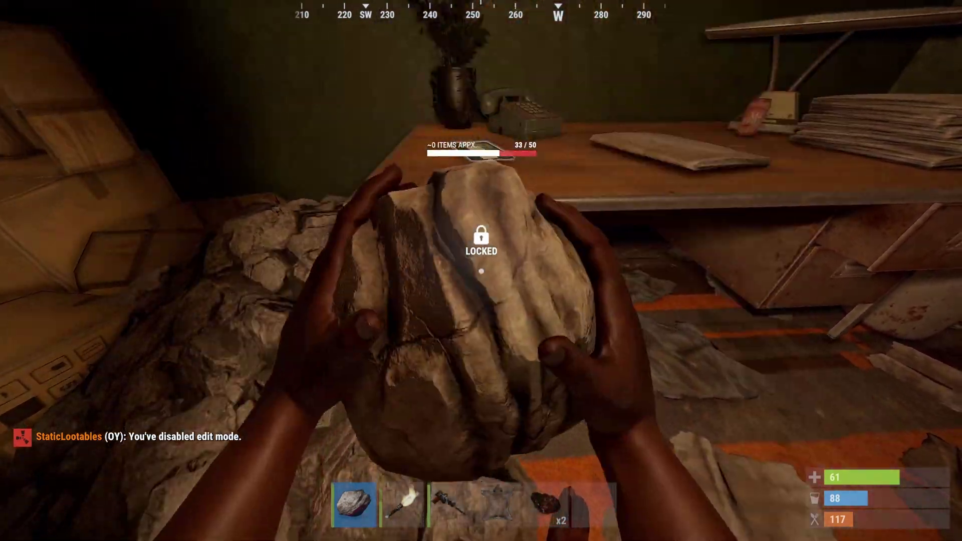
click(481, 270)
click(481, 271)
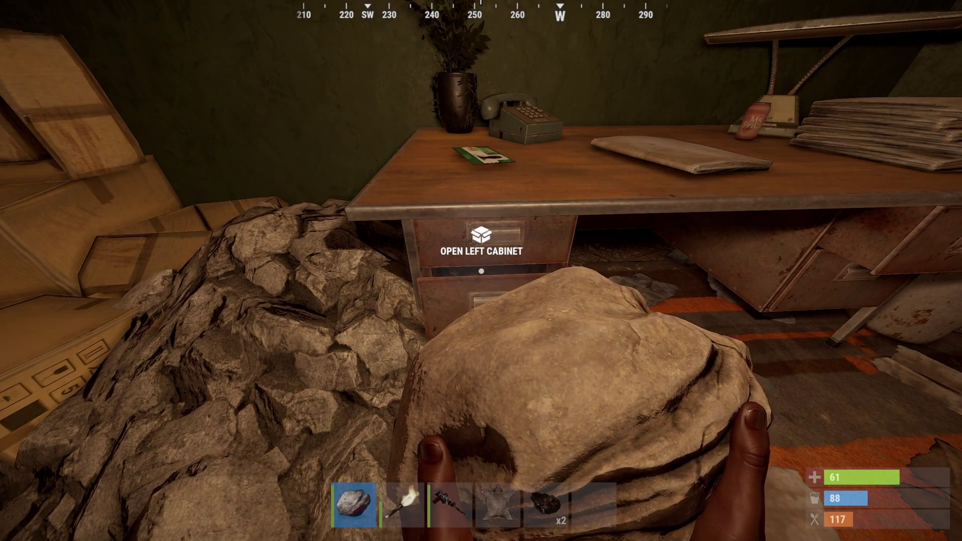
Open the left cabinet and move the Strobe Light into the inventory.
key(e)
drag(655, 386, 504, 355)
key(Tab)
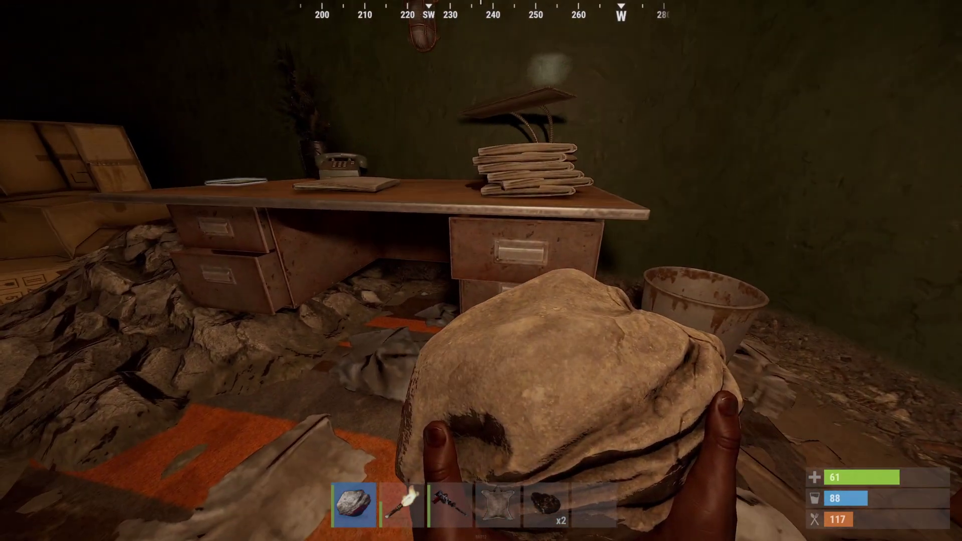
Hack the desk's right cabinet and read the code on the note received in the inventory.
key(e)
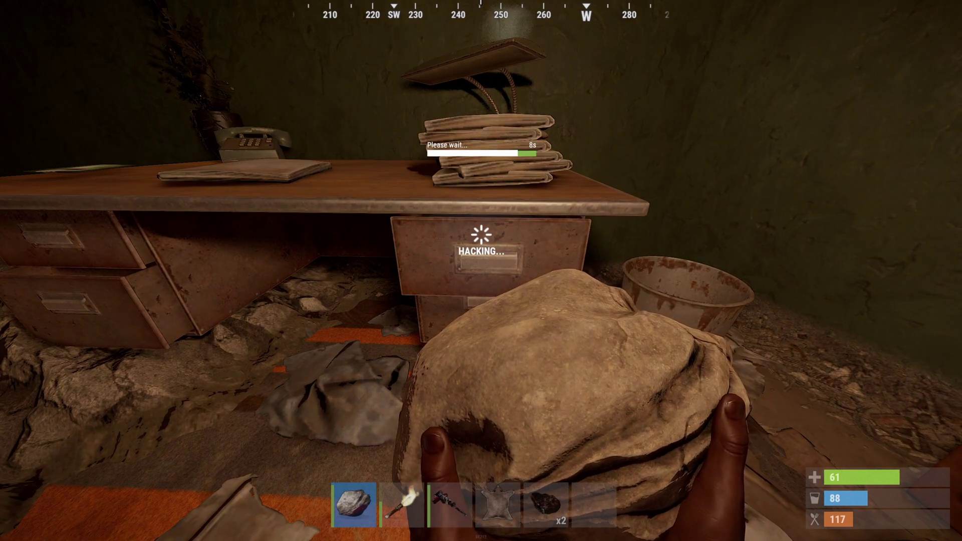
key(Tab)
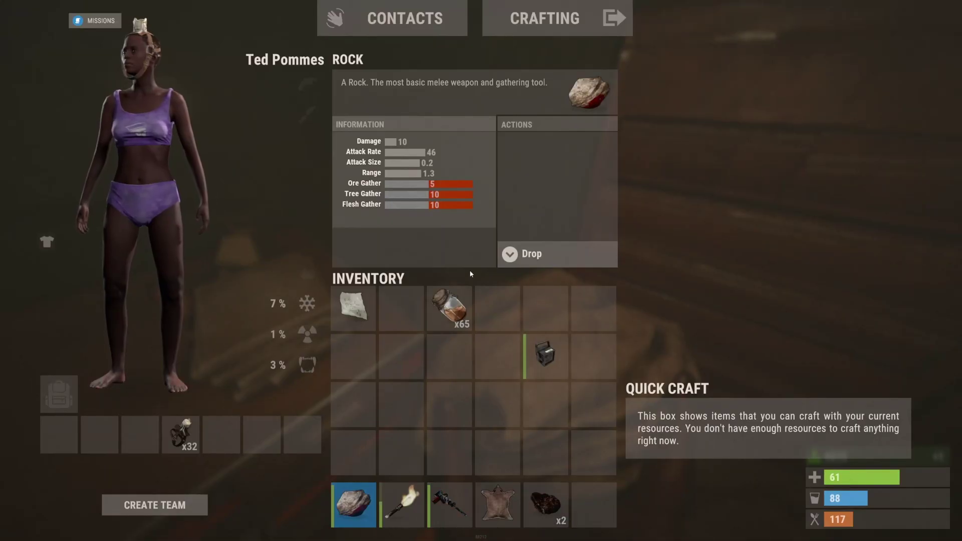
click(355, 312)
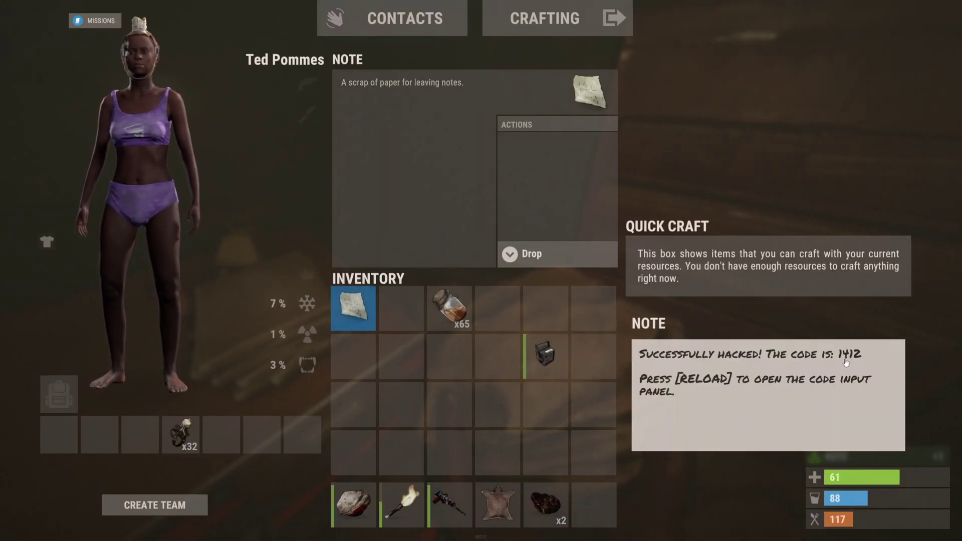
key(Tab)
Enter the lootable code from the note for the right cabinet to access its loot.
key(r)
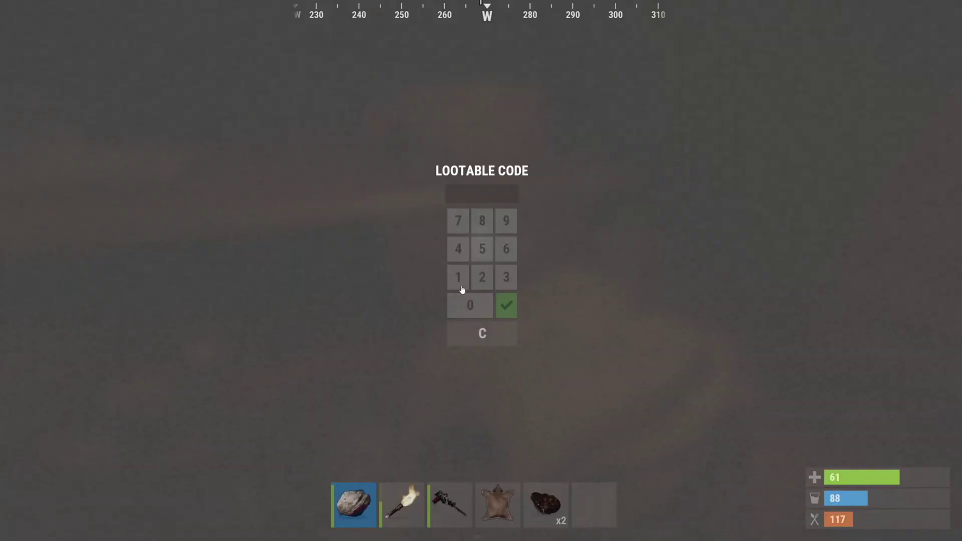
click(507, 306)
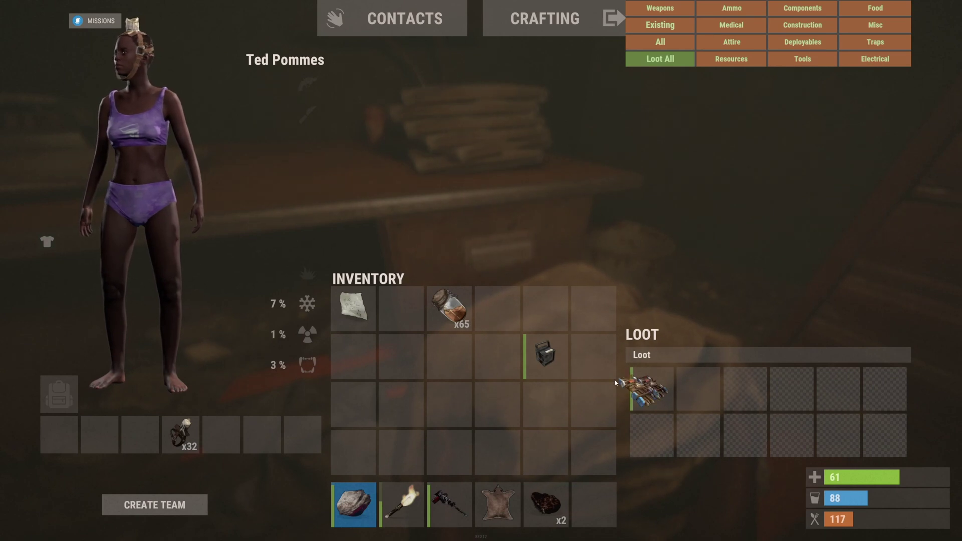